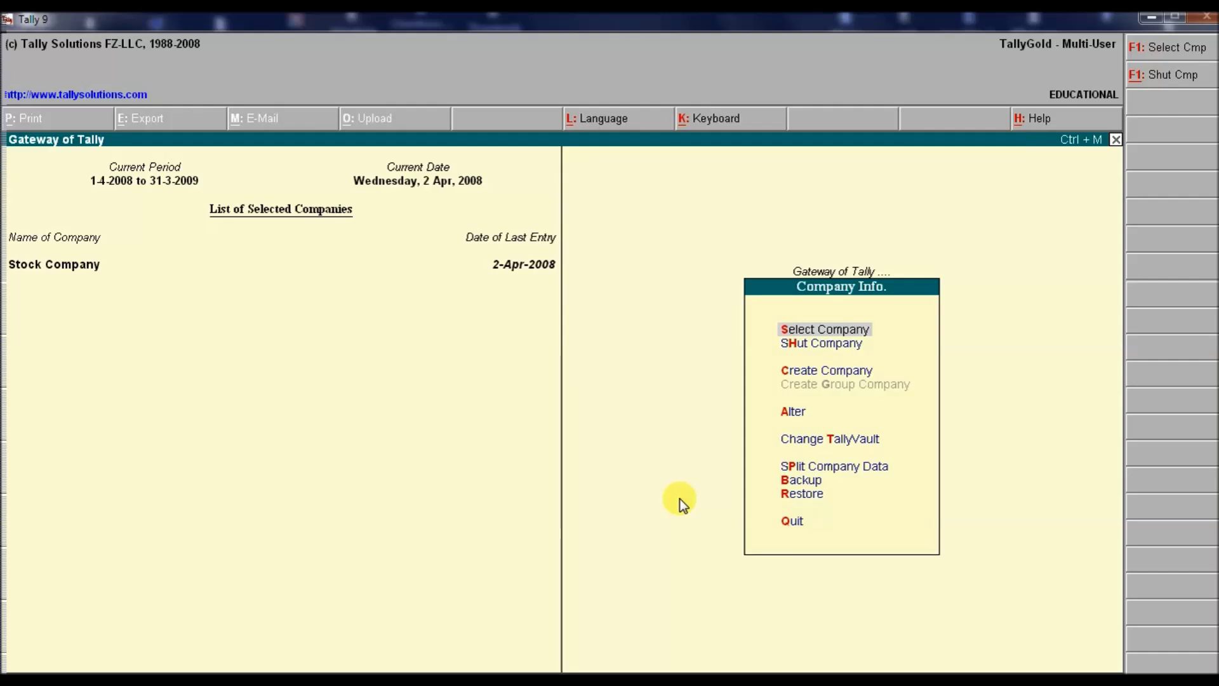
Enable Maintain Multiple Godowns in the inventory features of Stock Company.
{"action": "key", "text": "F11"}
{"action": "key", "text": "Down"}
{"action": "key", "text": "Return"}
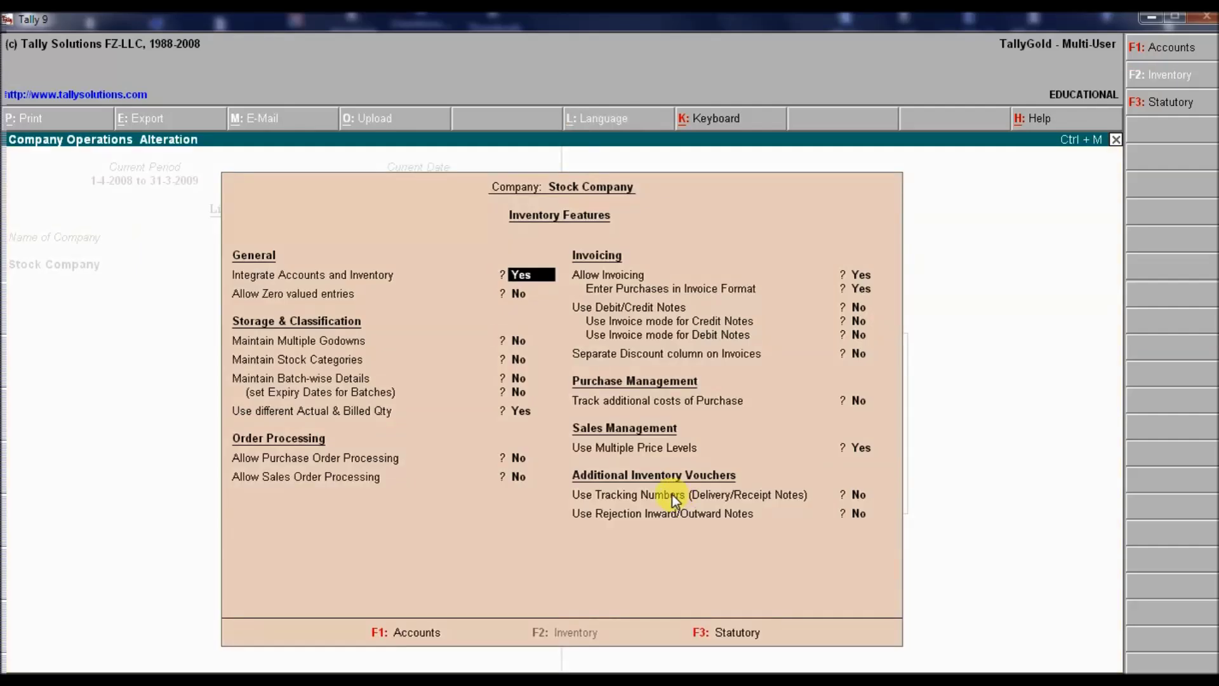
{"action": "key", "text": "Return"}
{"action": "key", "text": "Return"}
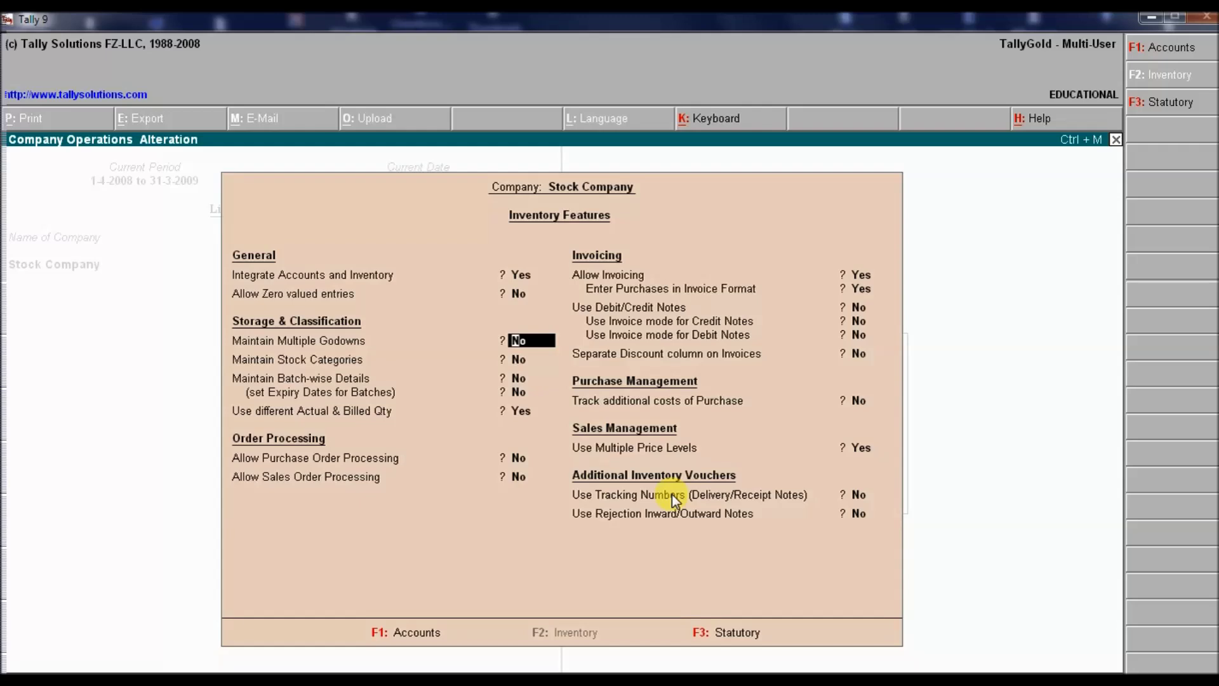
{"action": "type", "text": "y"}
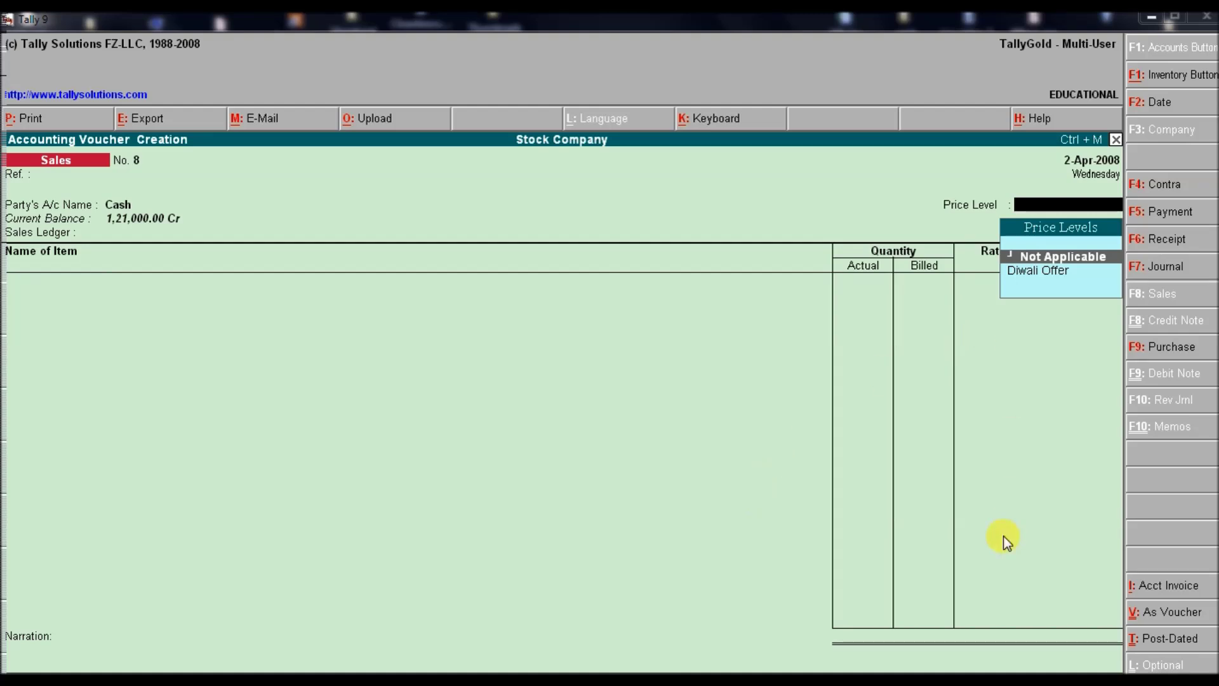
{"action": "key", "text": "Return"}
{"action": "key", "text": "Return"}
{"action": "type", "text": "Tv"}
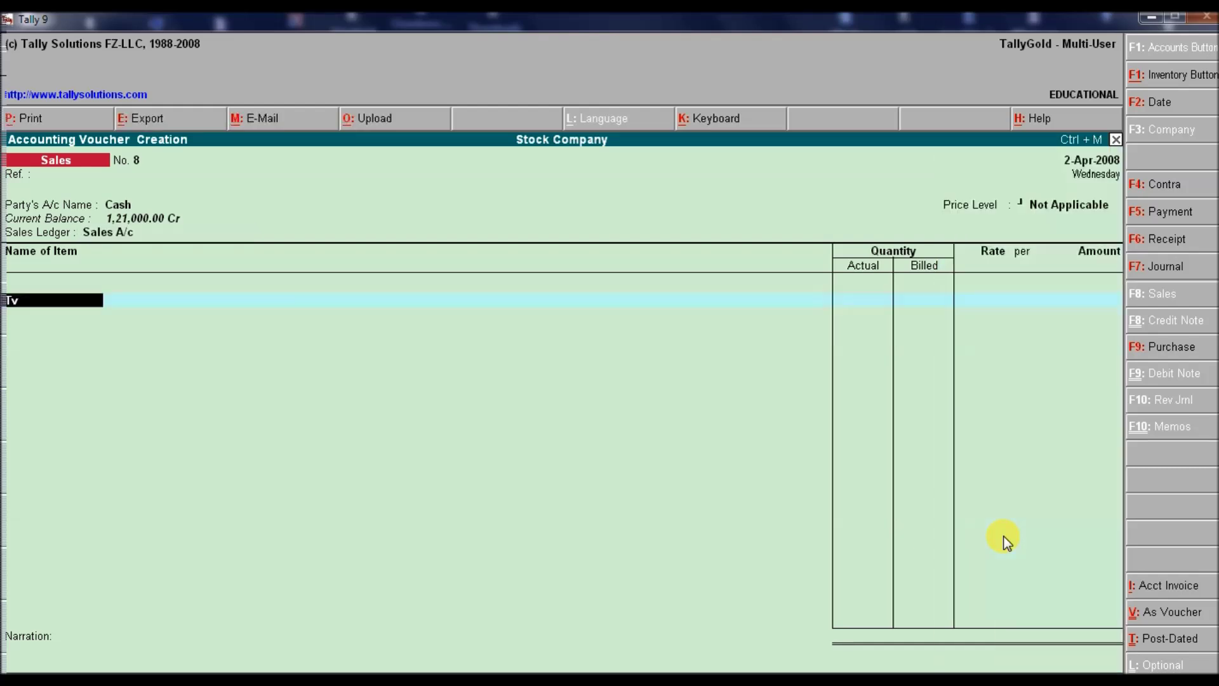
{"action": "type", "text": "Tv"}
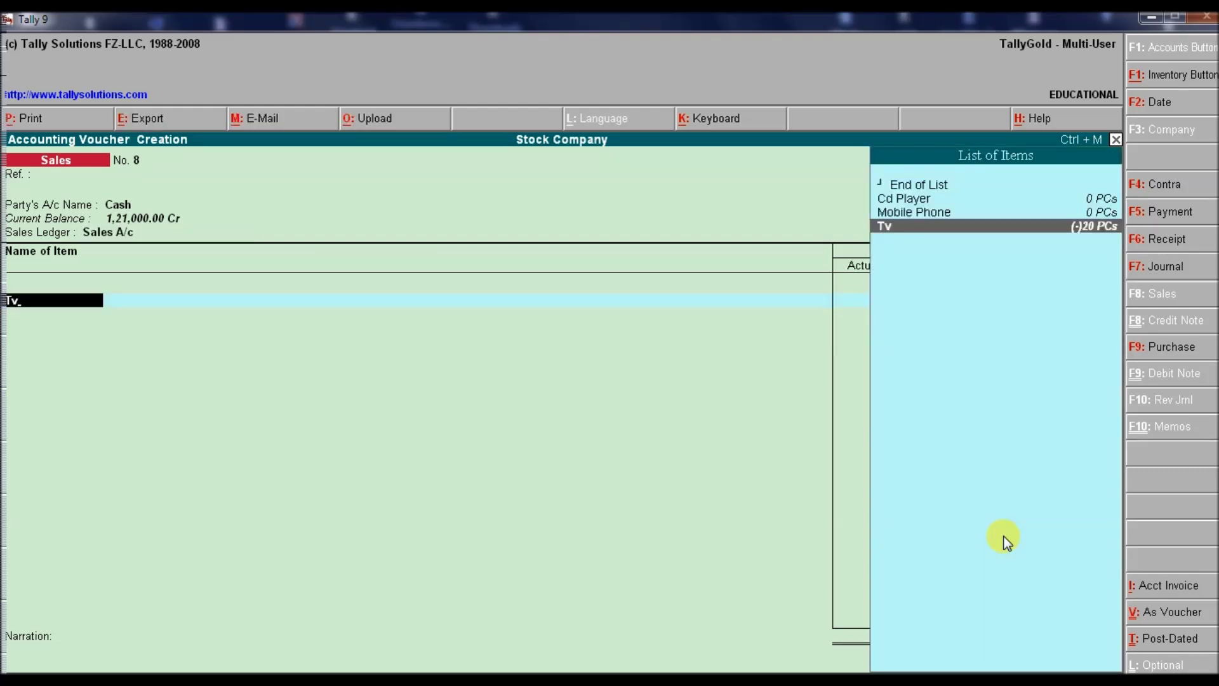
{"action": "key", "text": "Return"}
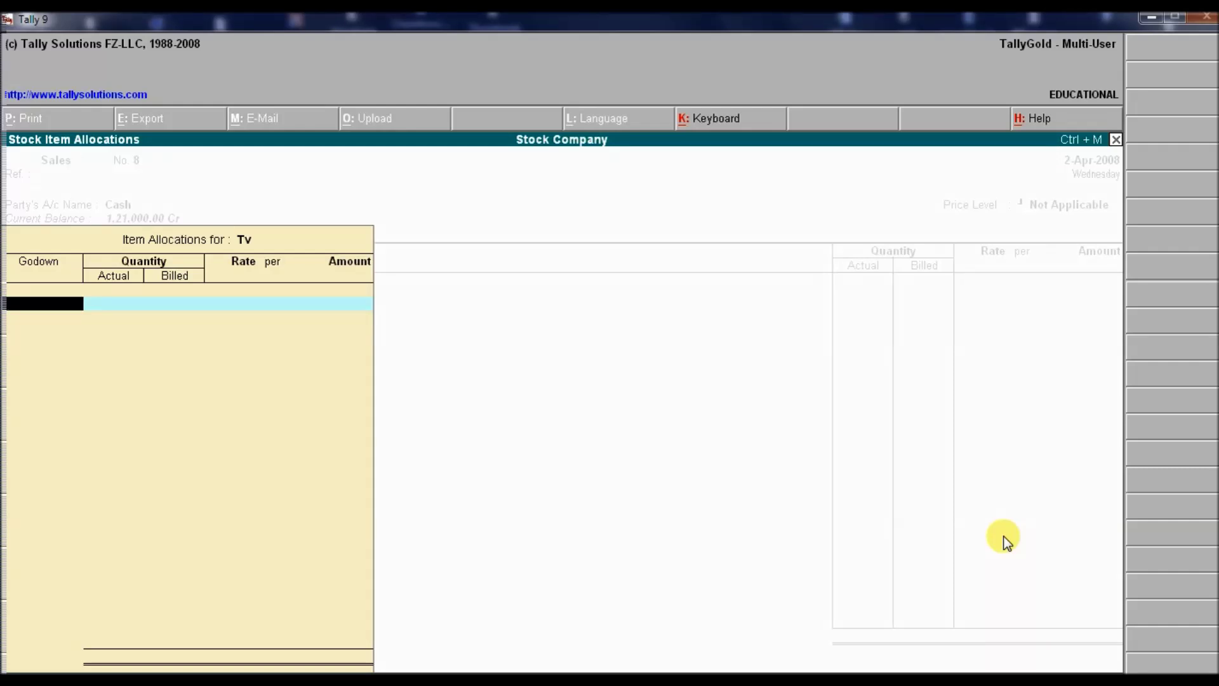
{"action": "type", "text": "Y"}
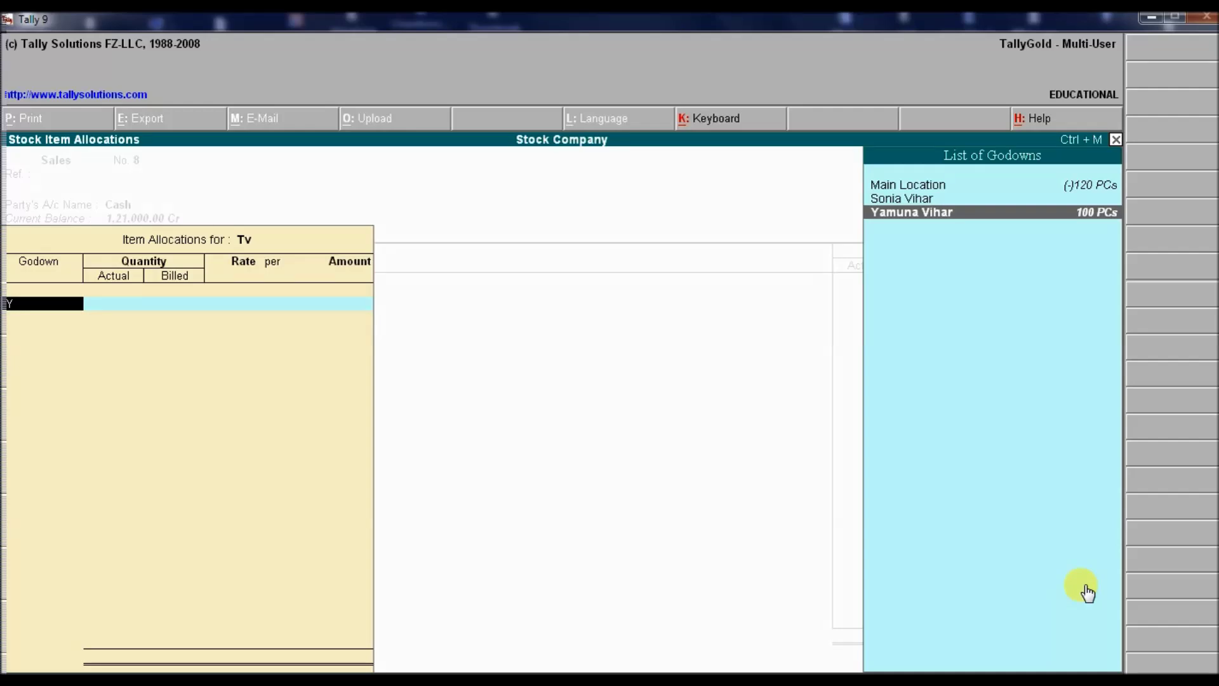
{"action": "key", "text": "Escape"}
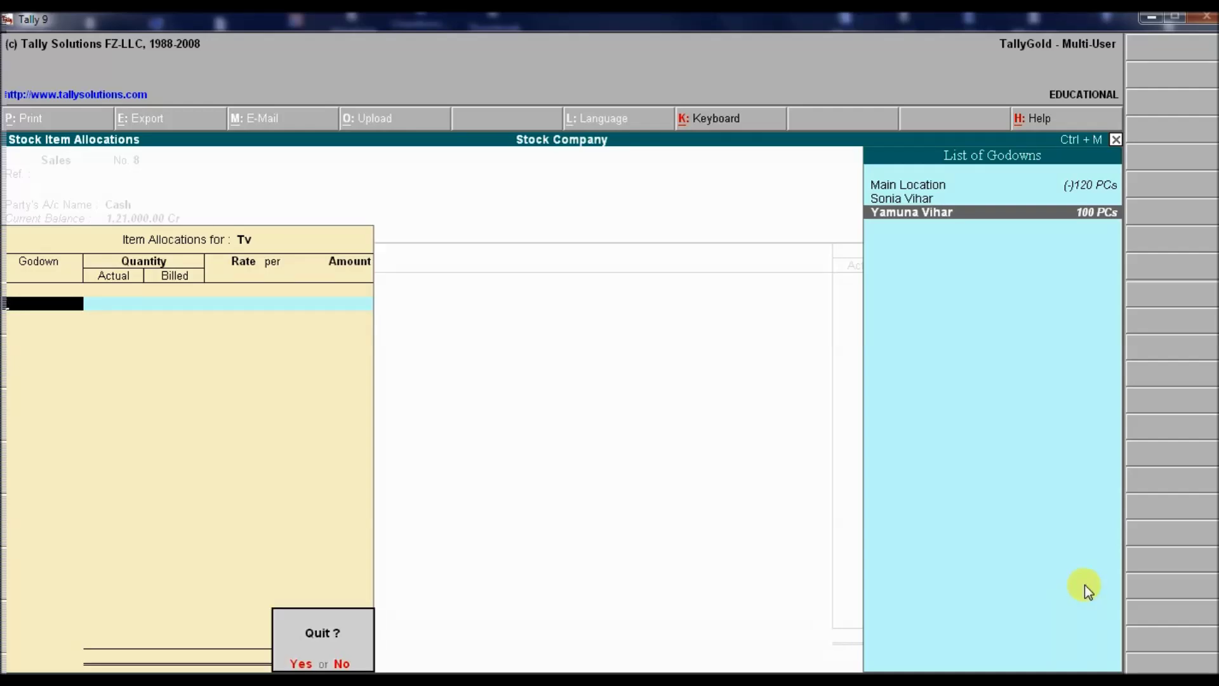
{"action": "key", "text": "y"}
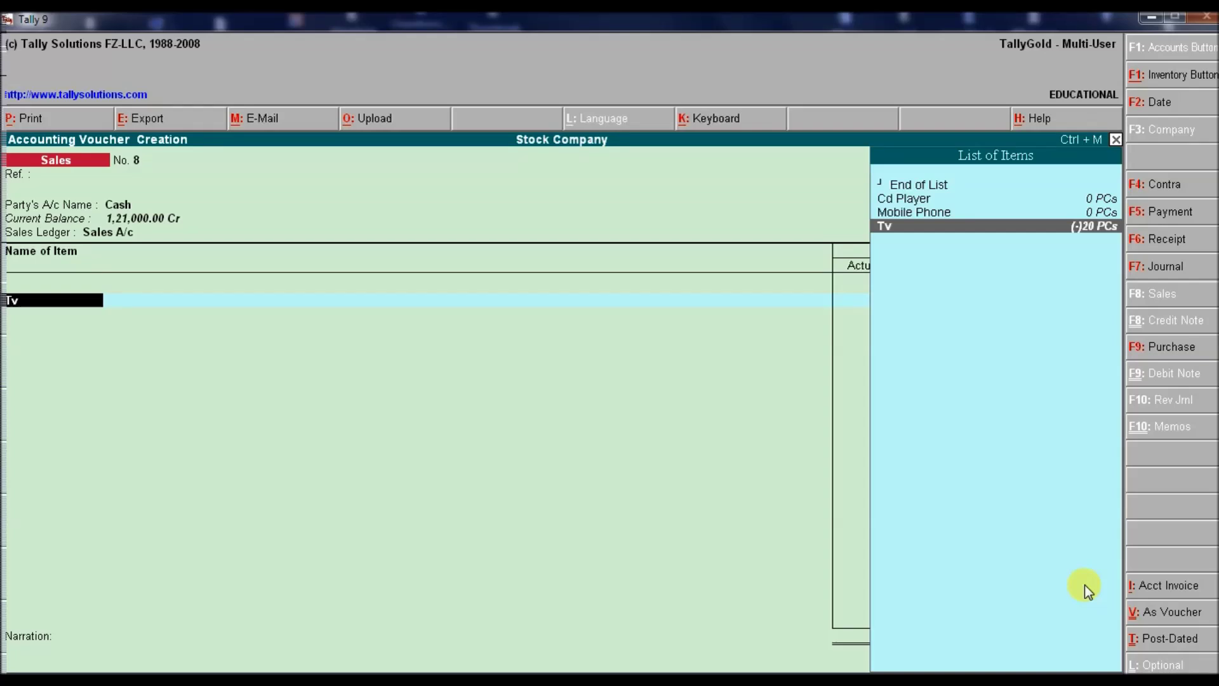
Create a stock journal voucher with 50 PCs of Tv from the Yamuna Vihar godown as the source.
{"action": "key", "text": "alt+F7"}
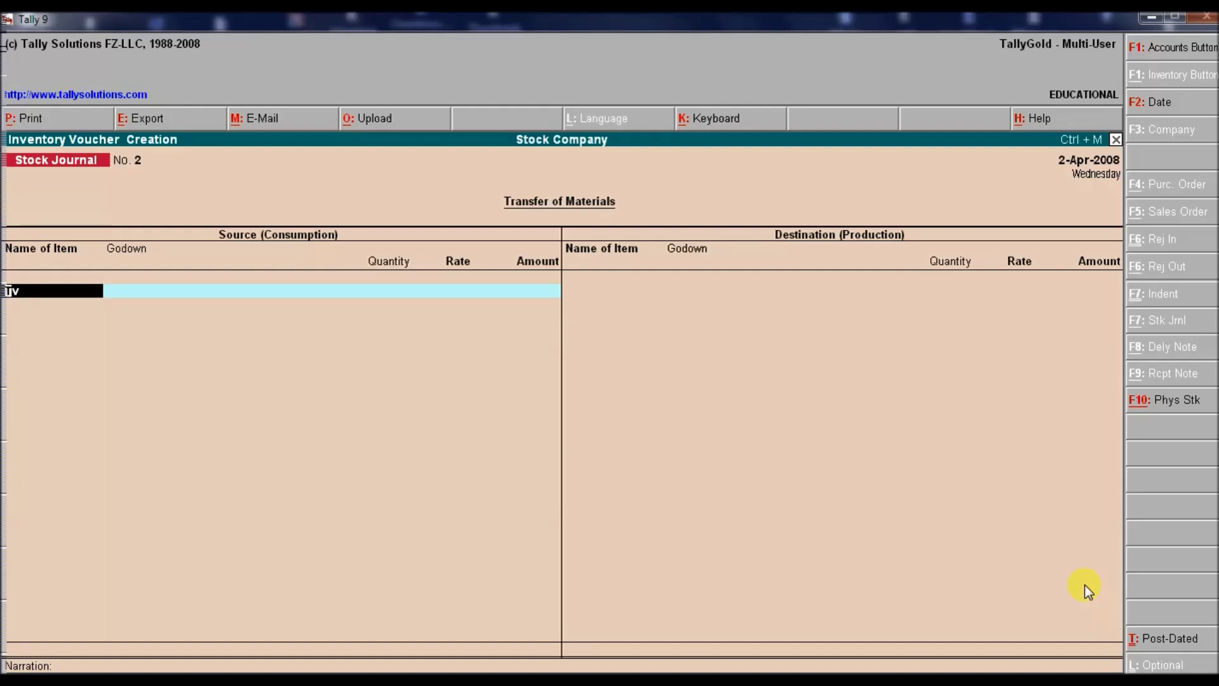
{"action": "key", "text": "Return"}
{"action": "type", "text": "y"}
{"action": "key", "text": "Return"}
{"action": "type", "text": "50"}
{"action": "key", "text": "Return"}
{"action": "key", "text": "Return"}
{"action": "key", "text": "Return"}
{"action": "key", "text": "Return"}
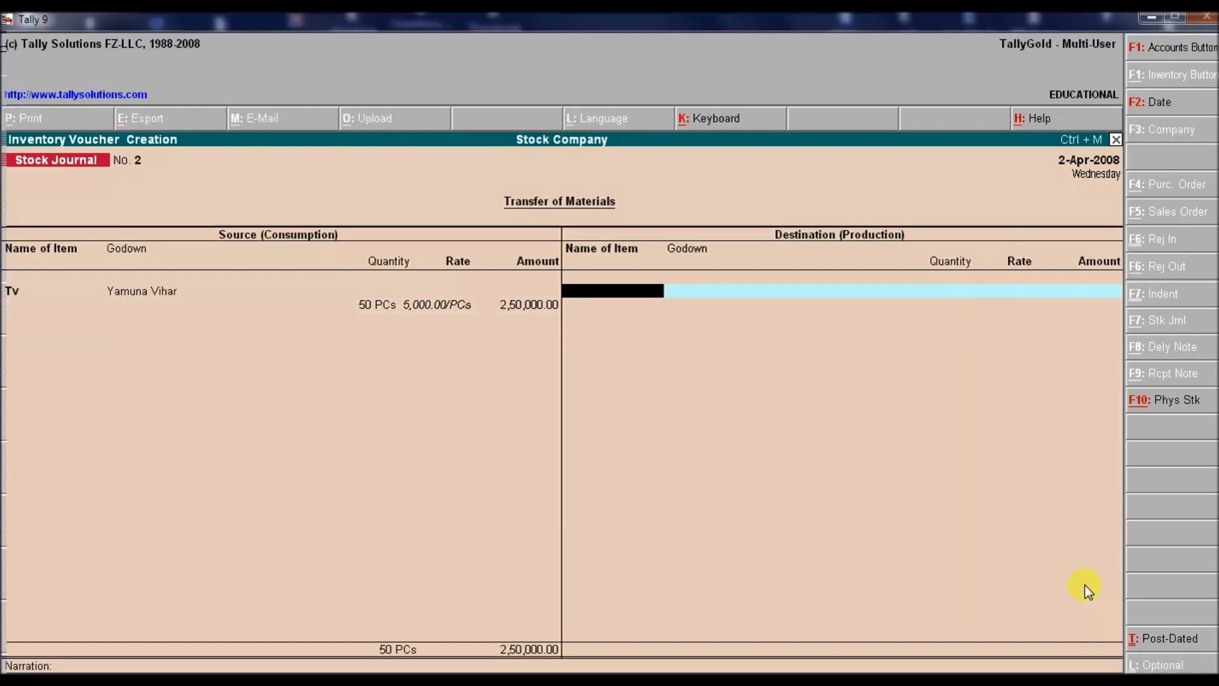
Enter 50 PCs of Tv into the Sonia Vihar godown as the destination and accept the stock journal.
{"action": "type", "text": "Tv"}
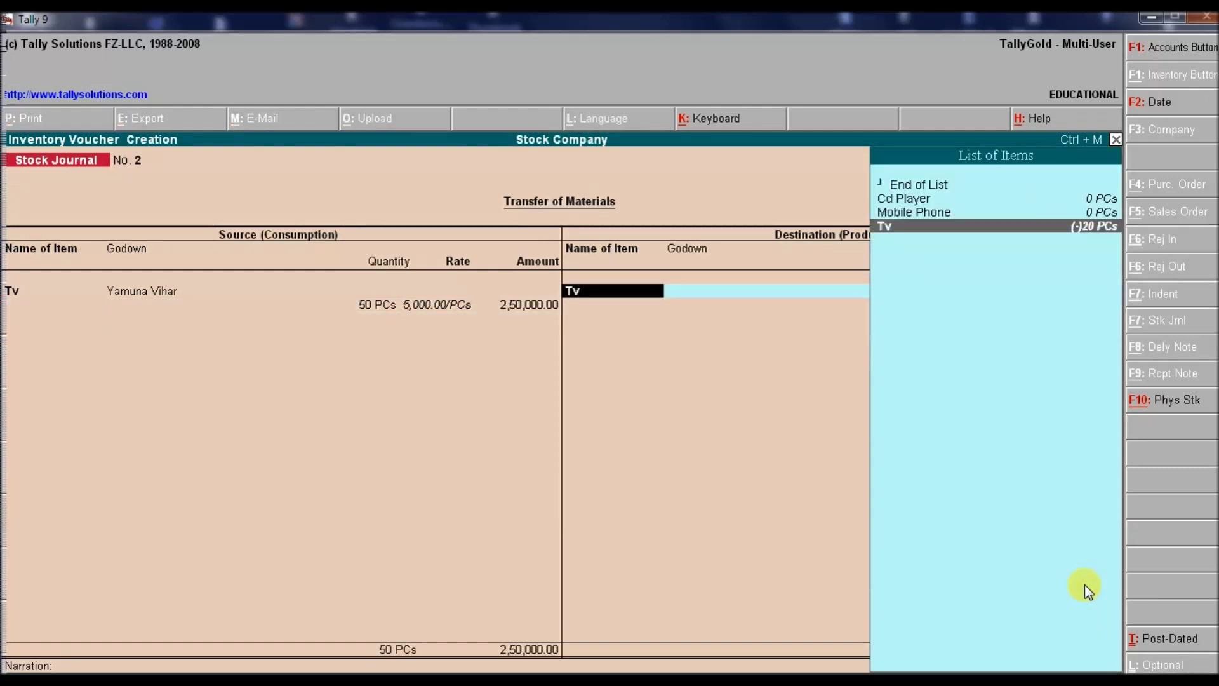
{"action": "key", "text": "Return"}
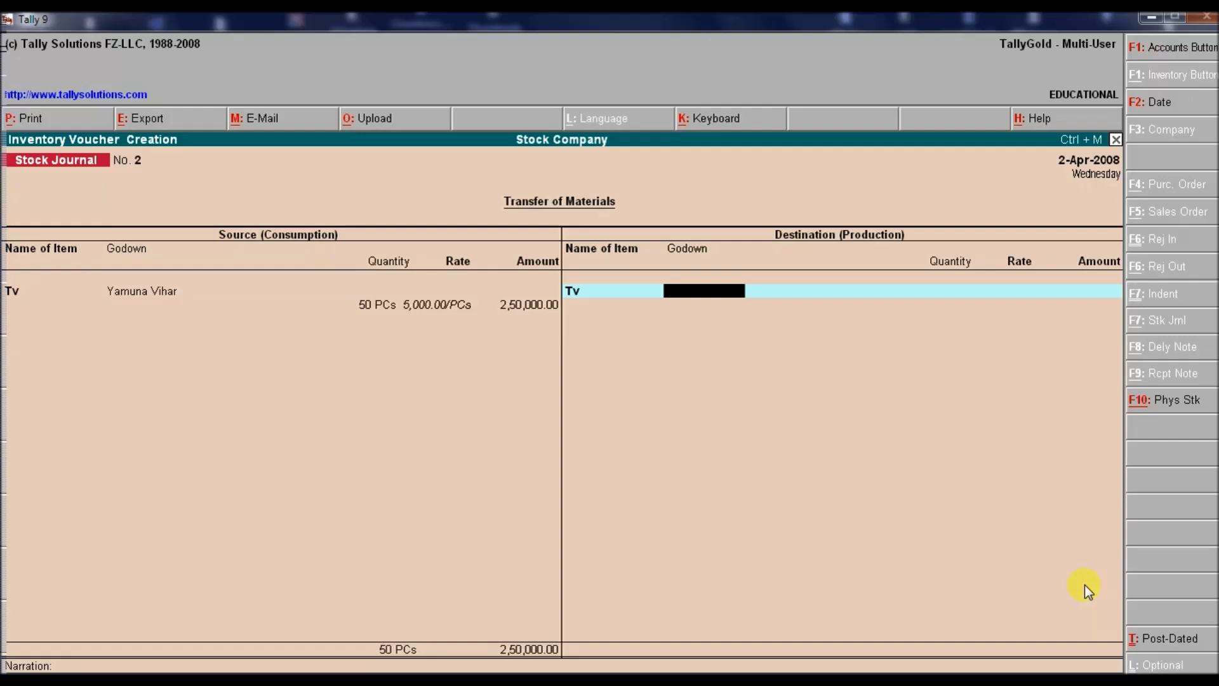
{"action": "type", "text": "Sonia Vihar"}
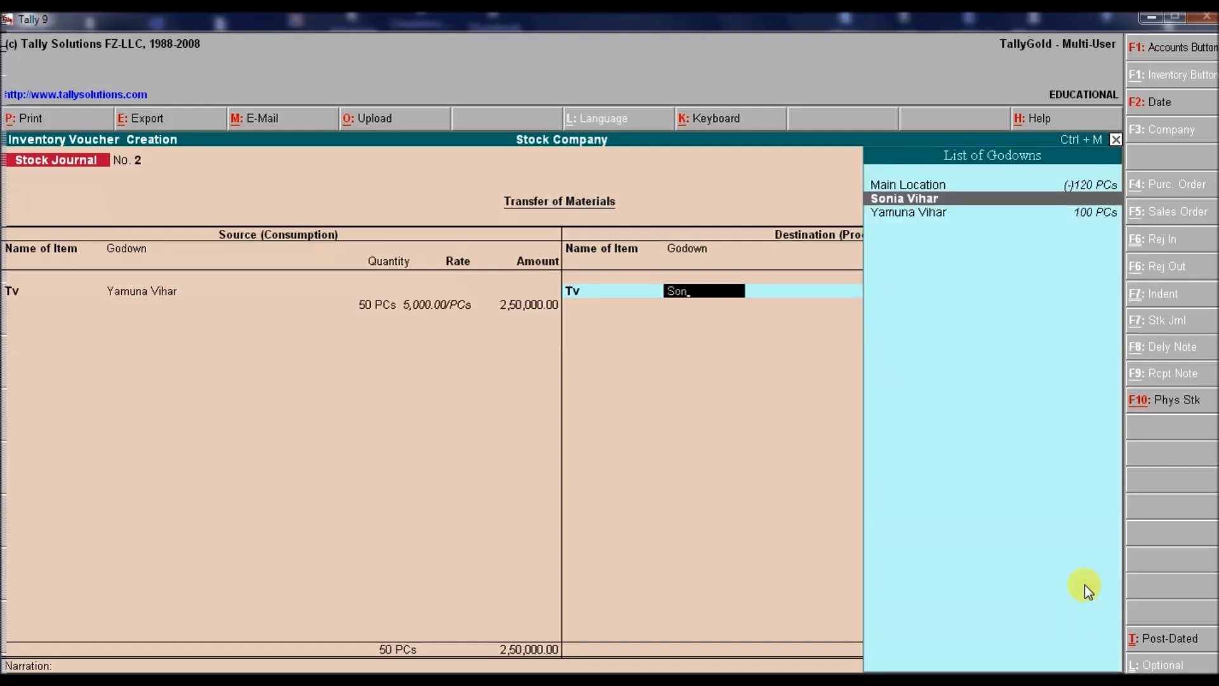
{"action": "key", "text": "Return"}
{"action": "type", "text": "50"}
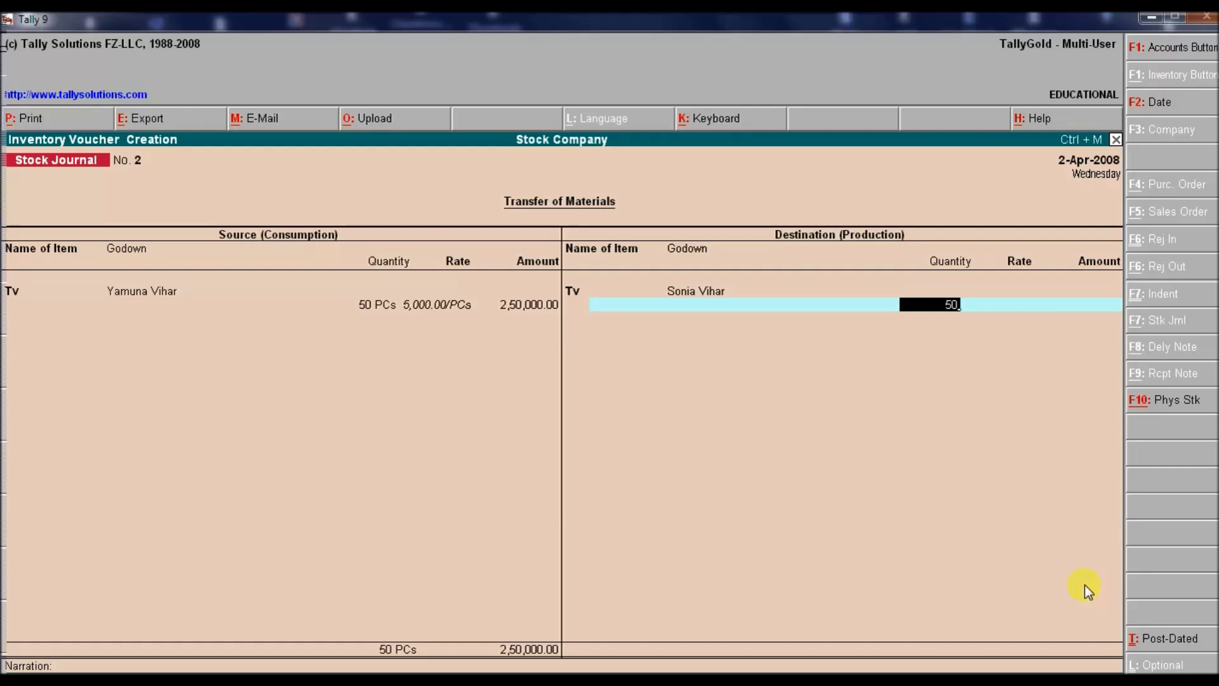
{"action": "key", "text": "Return"}
{"action": "key", "text": "Return"}
{"action": "key", "text": "Return"}
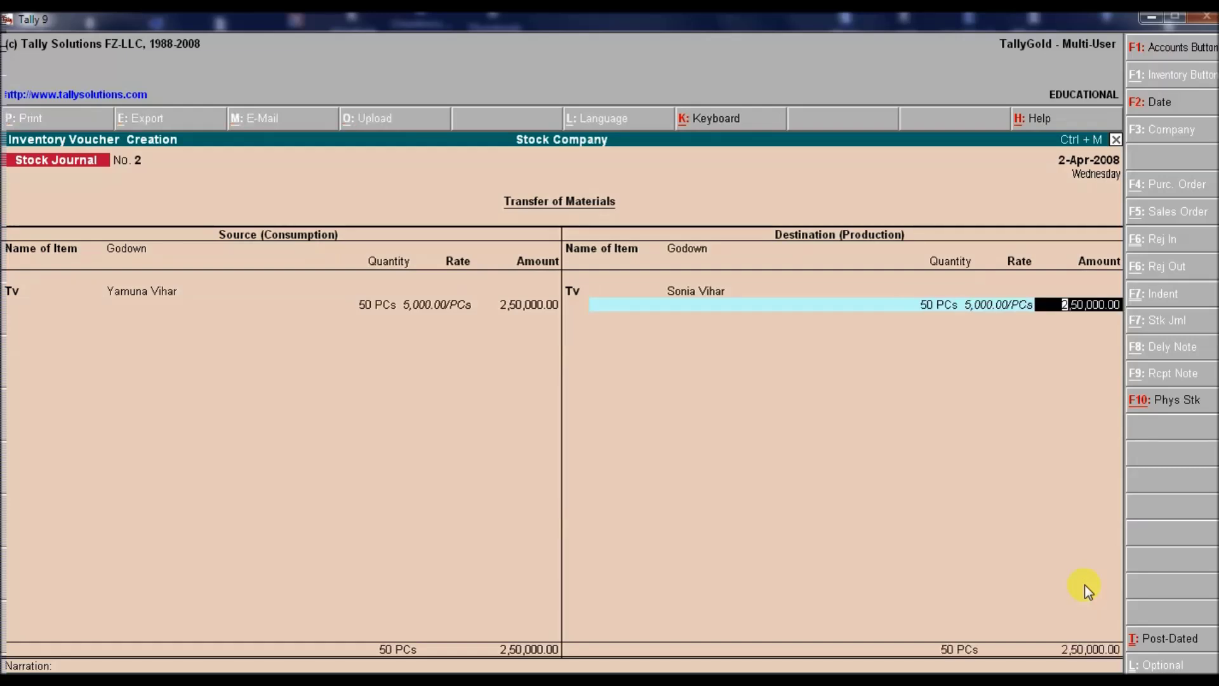
{"action": "key", "text": "Return"}
{"action": "key", "text": "Return"}
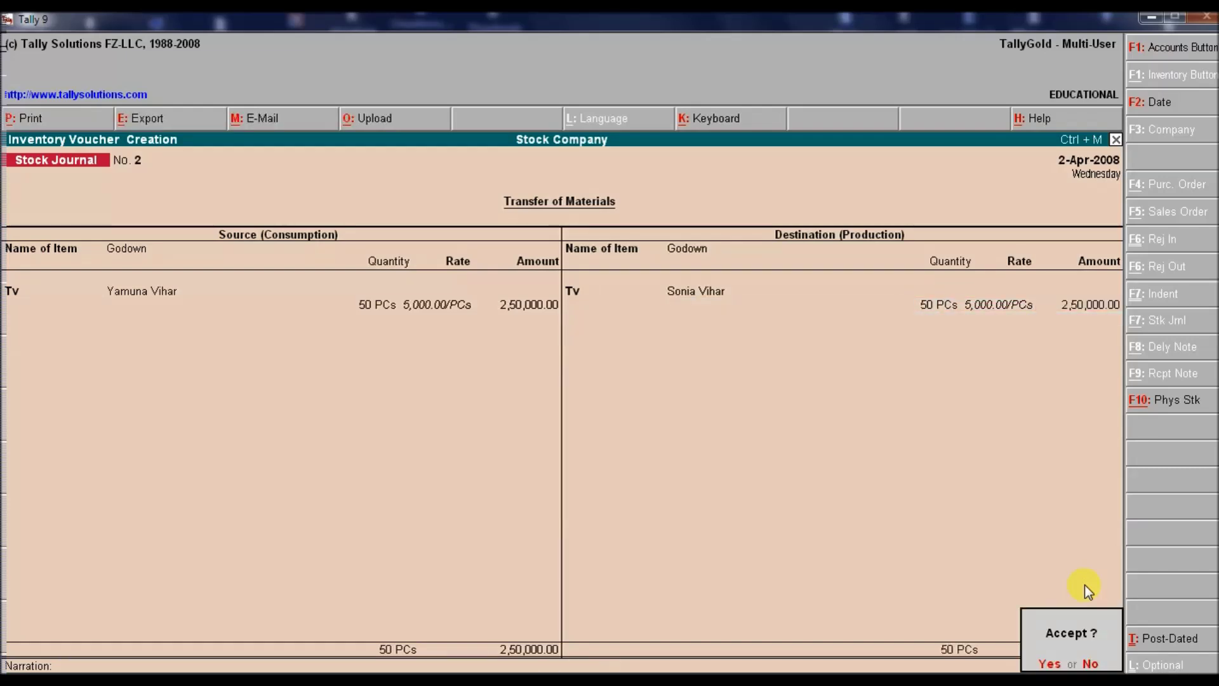
{"action": "key", "text": "Return"}
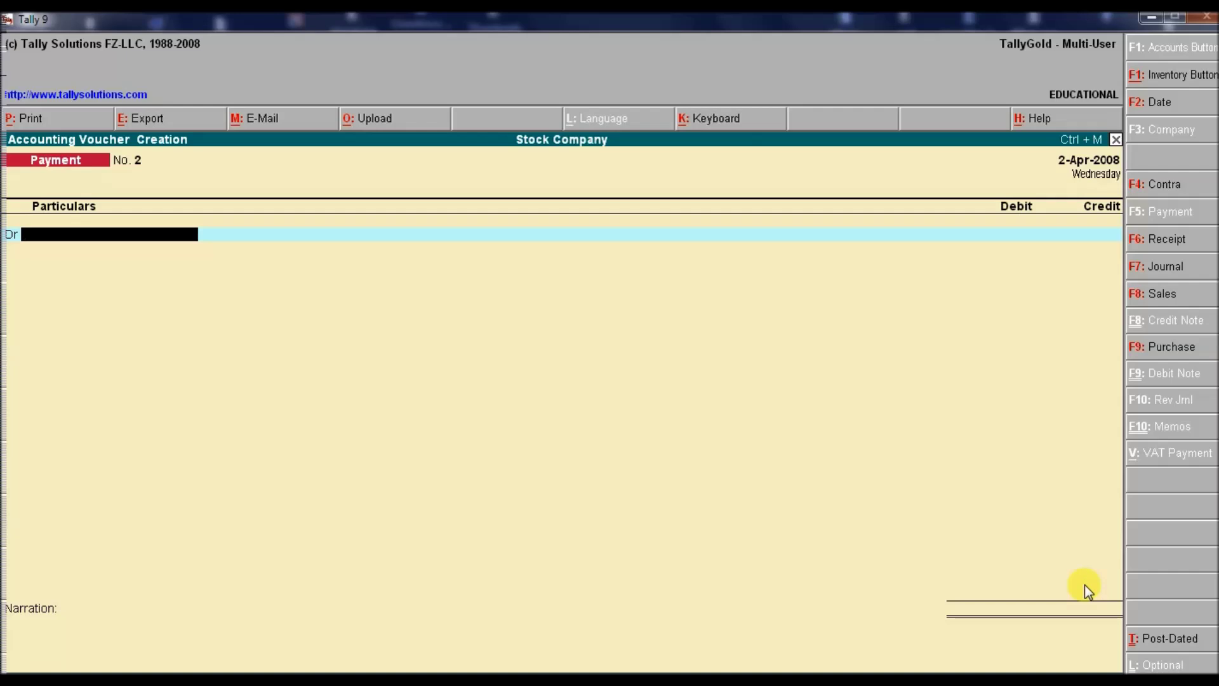
Start a sales voucher with Cash as the party account, price level Not Applicable and Sales A/c as the sales ledger.
{"action": "key", "text": "F8"}
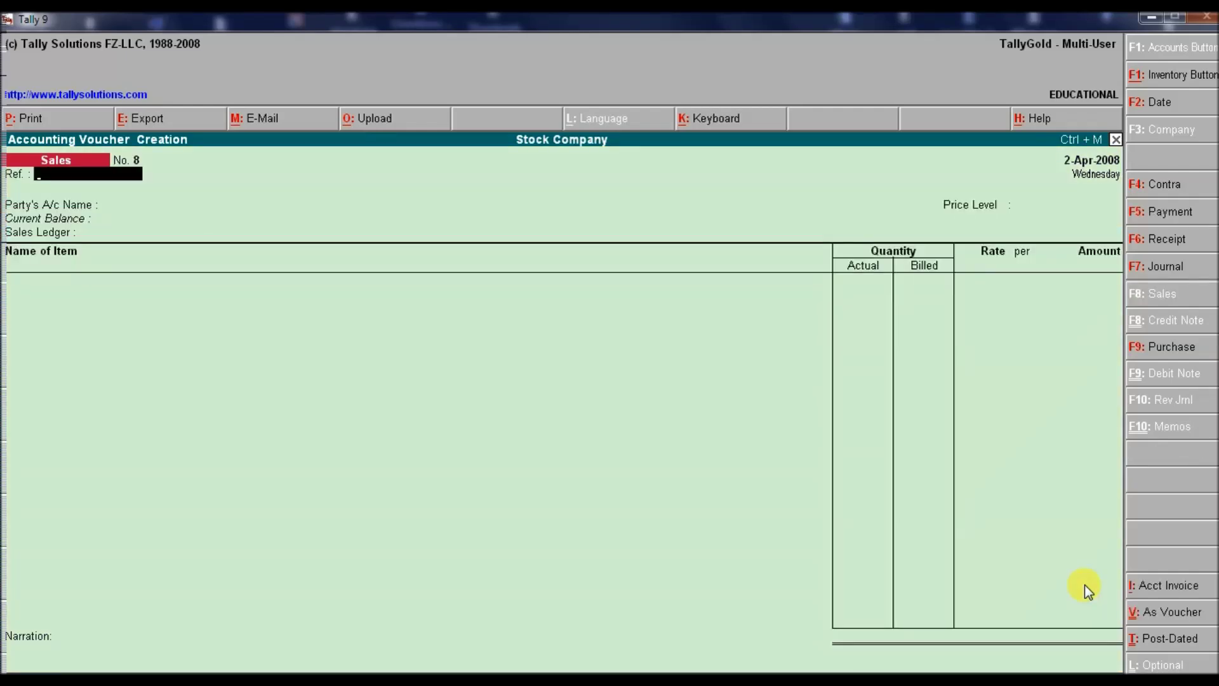
{"action": "key", "text": "Return"}
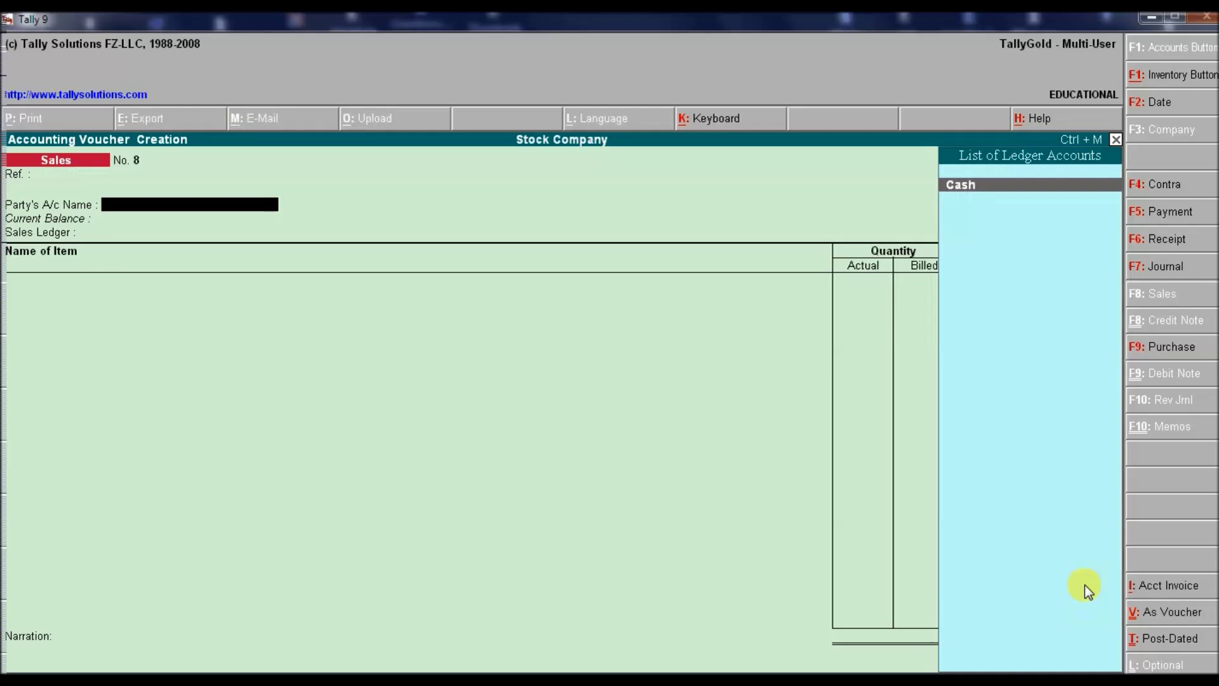
{"action": "type", "text": "Cas"}
{"action": "key", "text": "Return"}
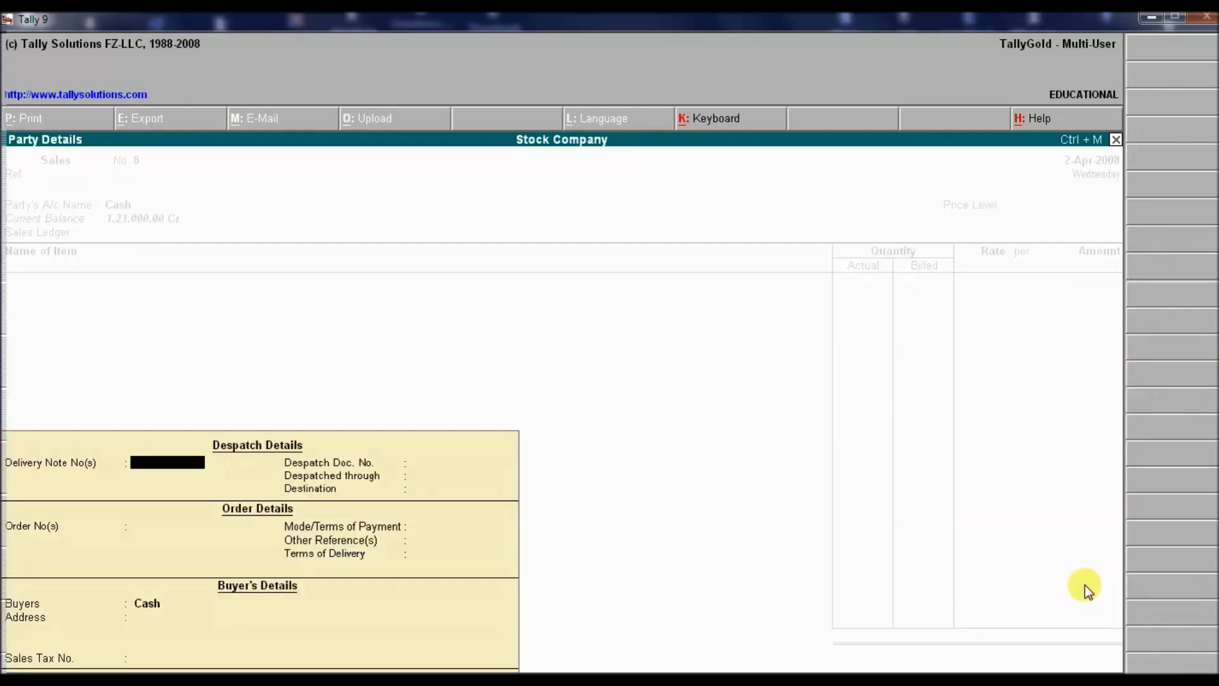
{"action": "key", "text": "ctrl+a"}
{"action": "key", "text": "Return"}
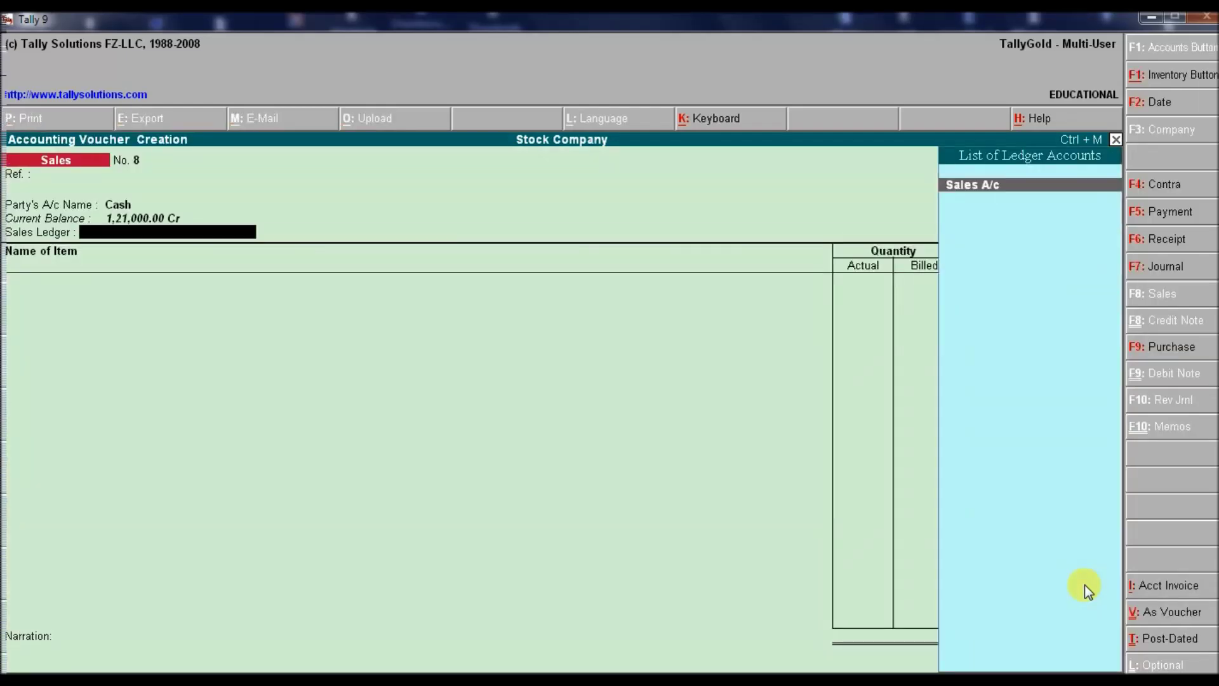
{"action": "key", "text": "Return"}
Add the item Tv to the sales voucher, allocating 50 PCs from the Sonia Vihar godown at 3,500.00 per piece.
{"action": "type", "text": "Tv"}
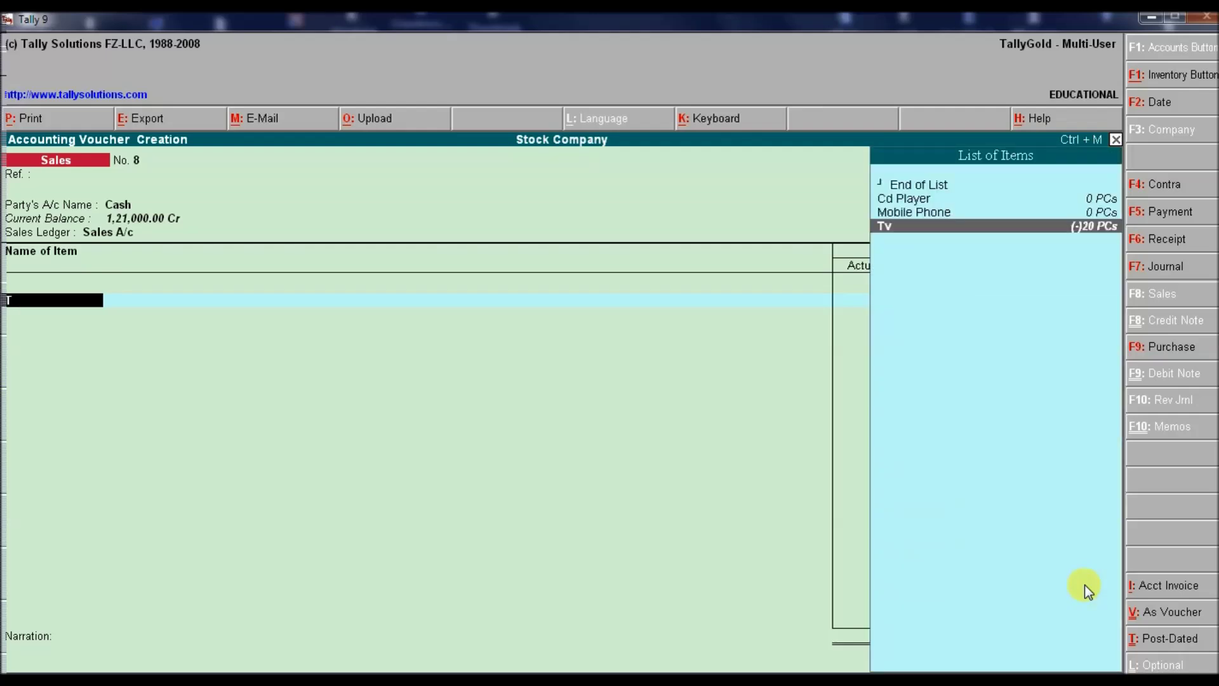
{"action": "key", "text": "Return"}
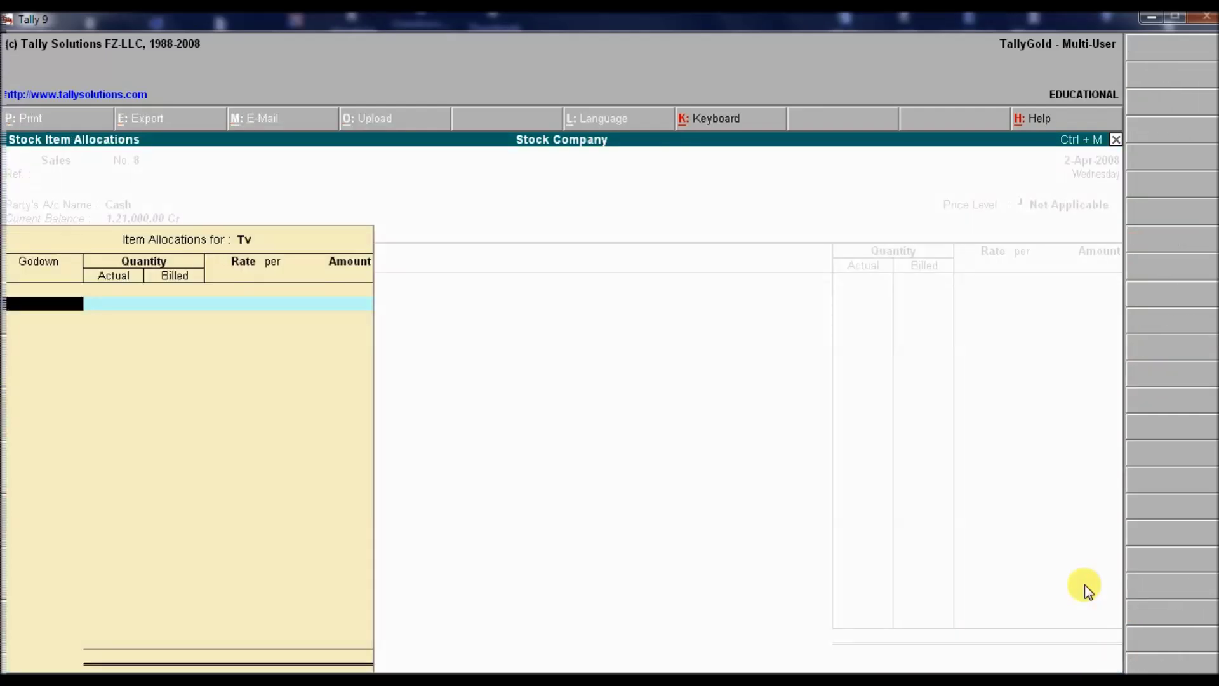
{"action": "type", "text": "S"}
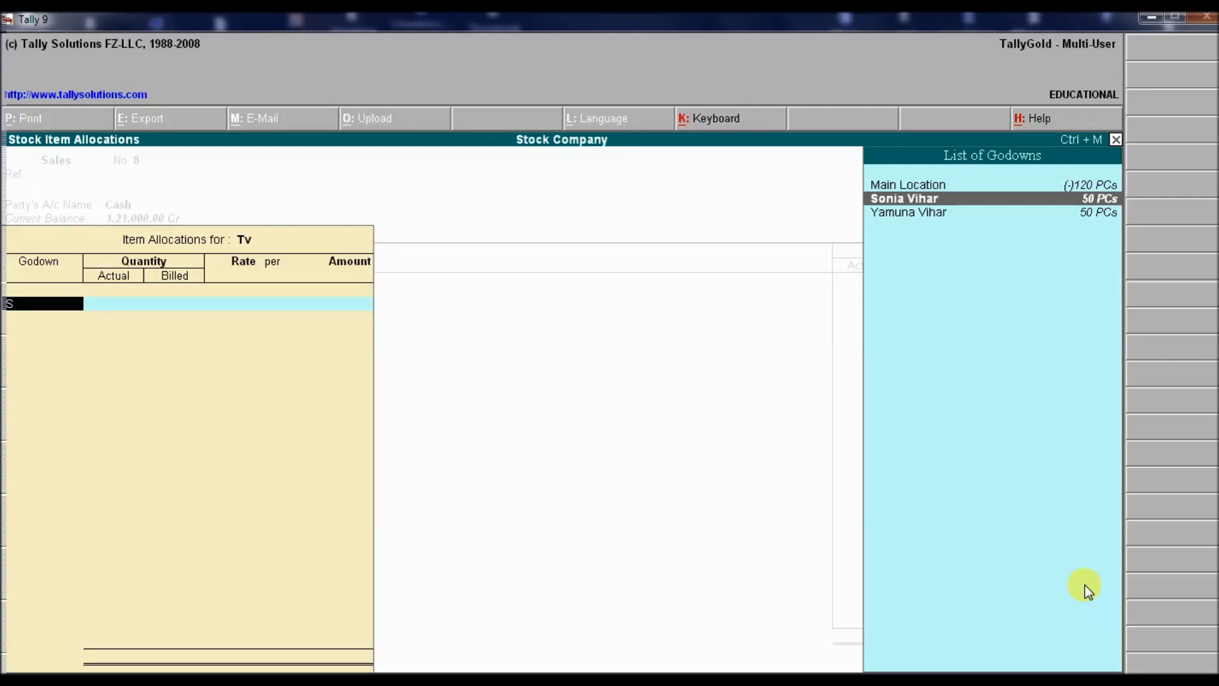
{"action": "key", "text": "Return"}
{"action": "type", "text": "50"}
{"action": "key", "text": "Return"}
{"action": "key", "text": "Return"}
{"action": "key", "text": "Return"}
{"action": "key", "text": "Return"}
{"action": "key", "text": "Return"}
{"action": "key", "text": "Return"}
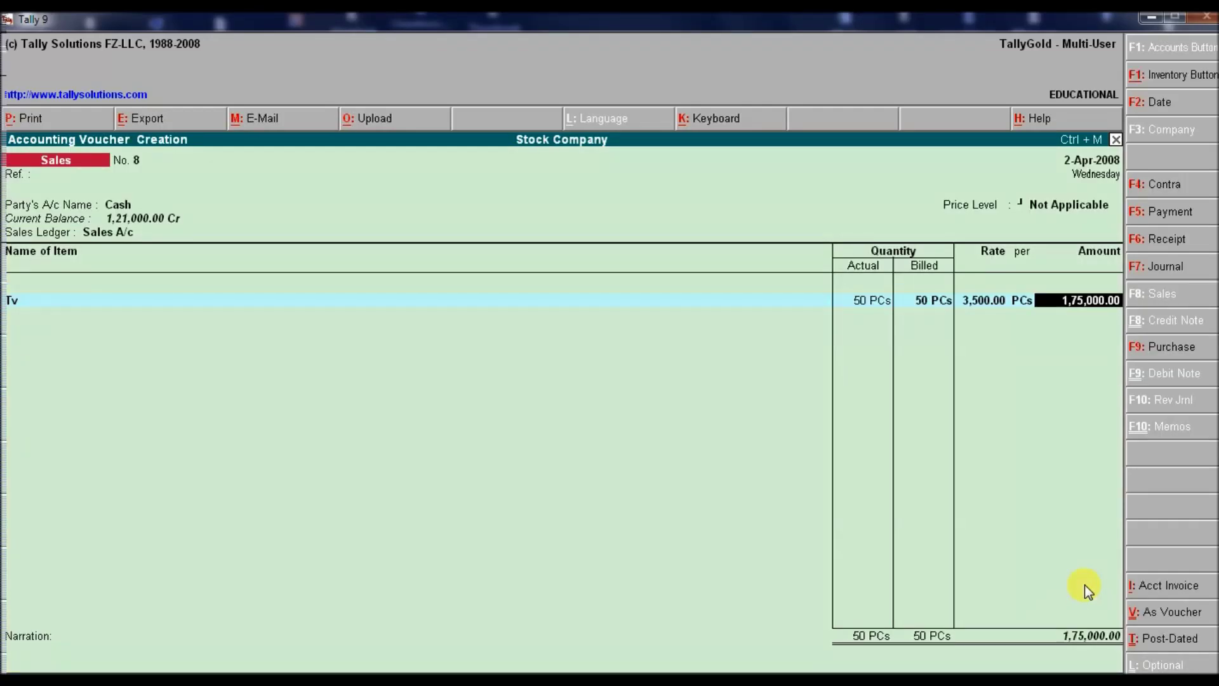
End the item list with an empty narration and save the sales voucher.
{"action": "key", "text": "Return"}
{"action": "key", "text": "Return"}
{"action": "key", "text": "Return"}
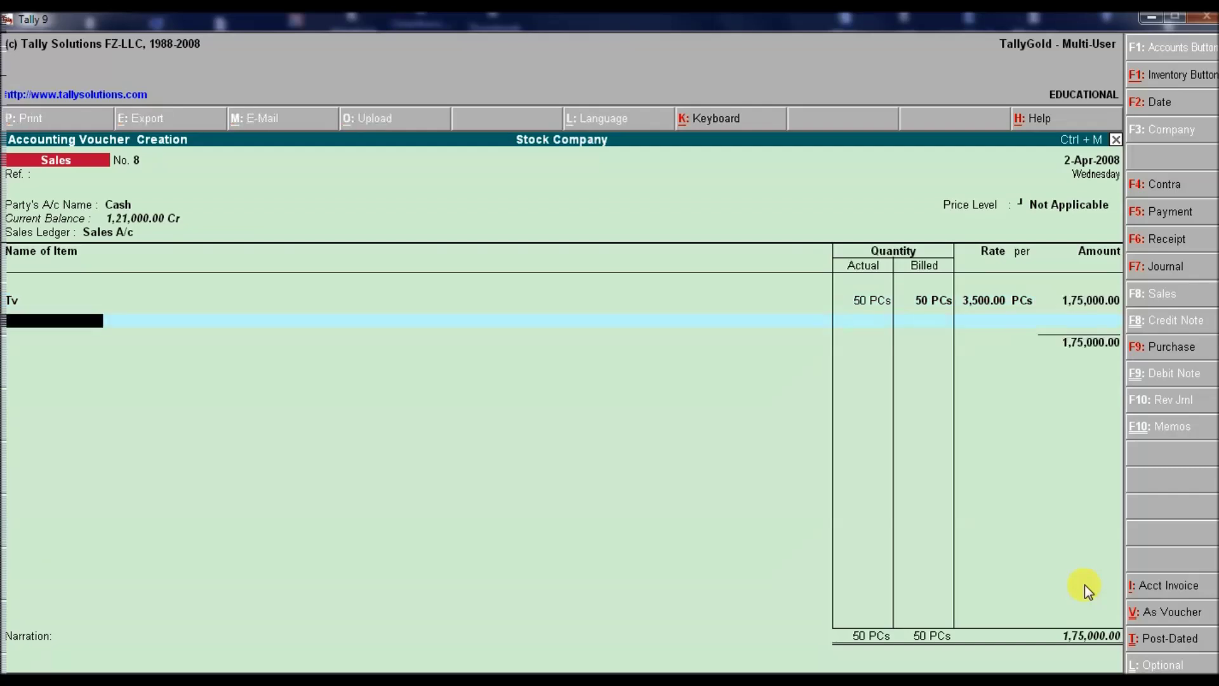
{"action": "key", "text": "Return"}
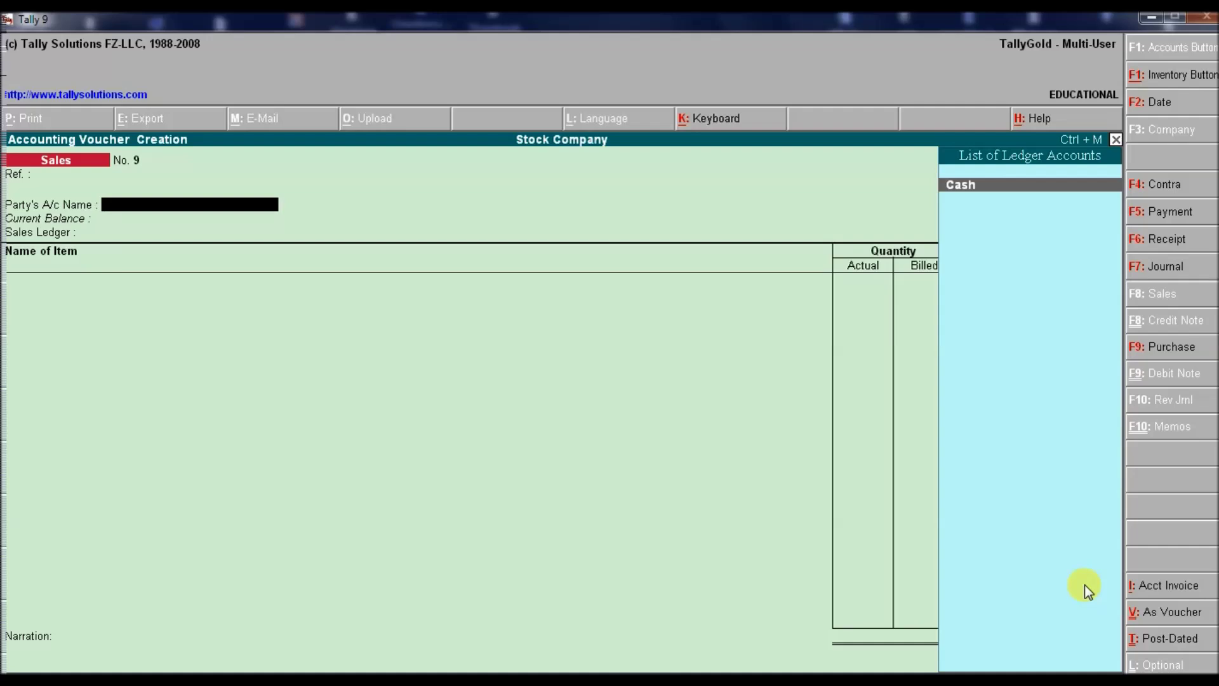
{"action": "type", "text": "cas"}
{"action": "key", "text": "Return"}
{"action": "key", "text": "ctrl+a"}
{"action": "key", "text": "Return"}
{"action": "key", "text": "Return"}
{"action": "type", "text": "Tv"}
{"action": "key", "text": "Return"}
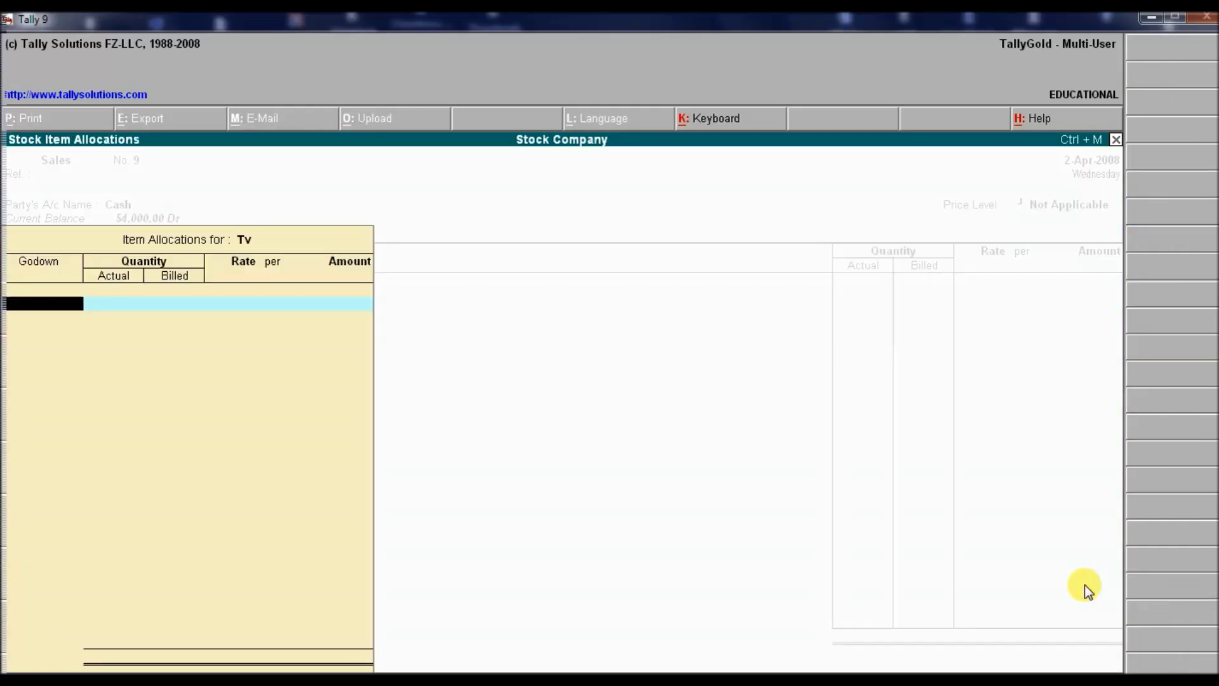
{"action": "type", "text": "S"}
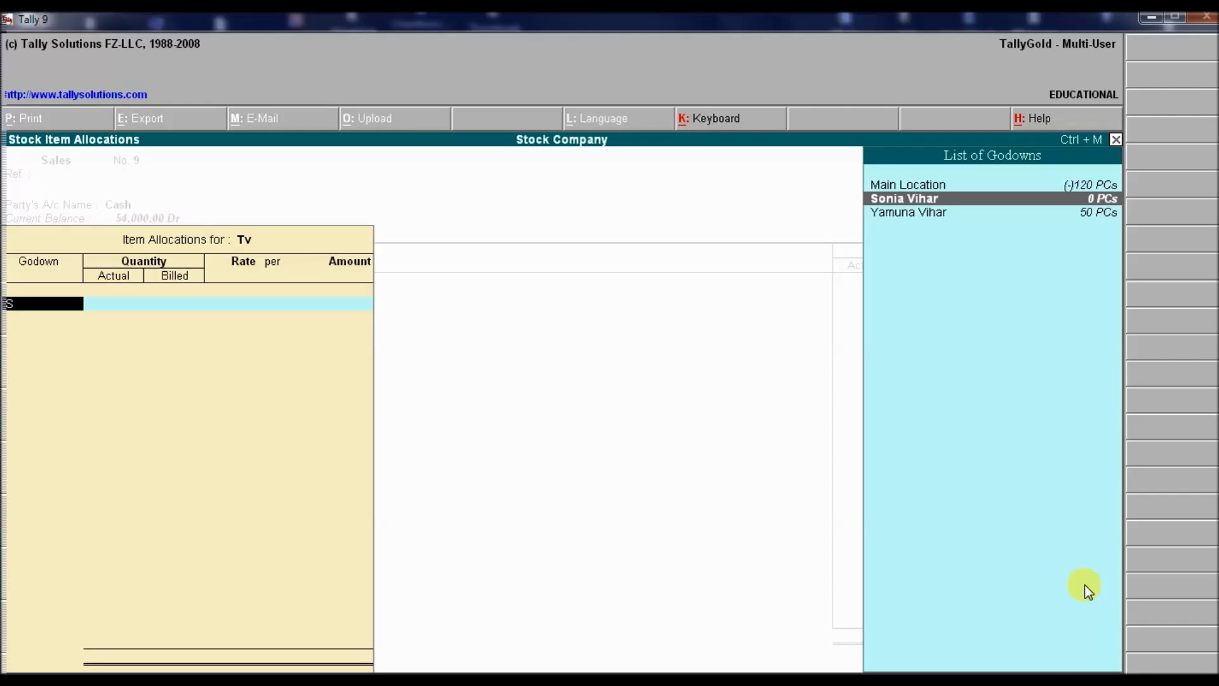
{"action": "key", "text": "BackSpace"}
{"action": "key", "text": "Escape"}
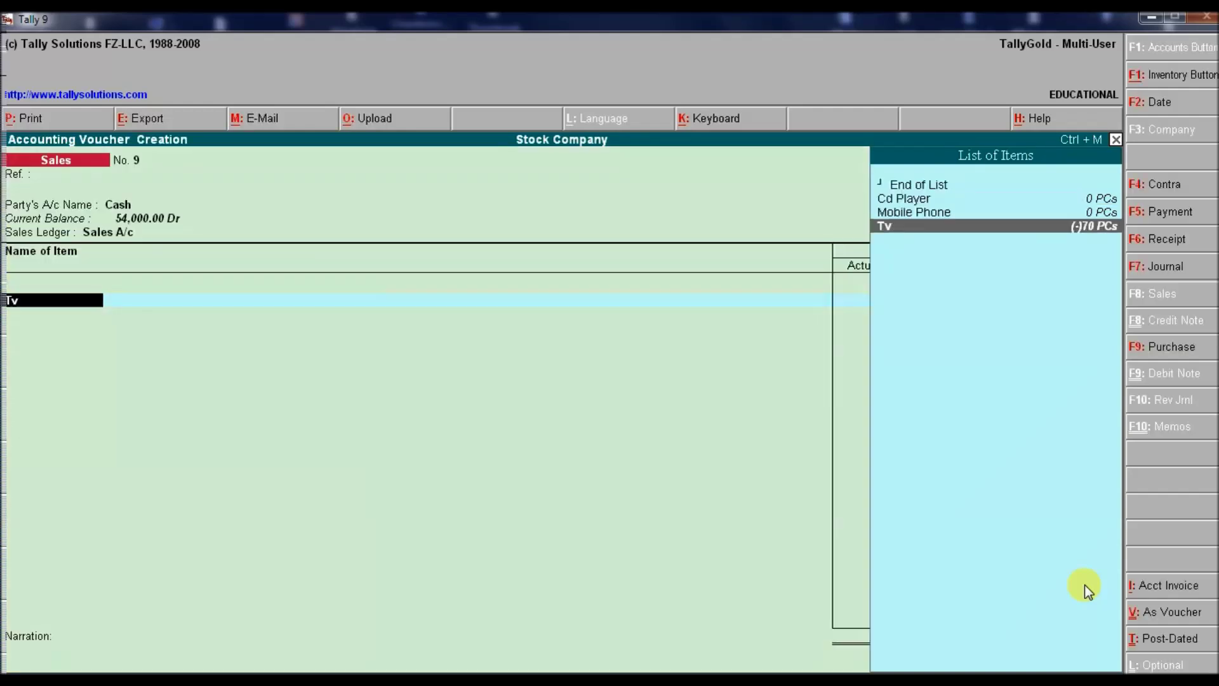
Create another stock journal voucher with 10 PCs of Tv from the Yamuna Vihar godown as the source.
{"action": "key", "text": "alt+F7"}
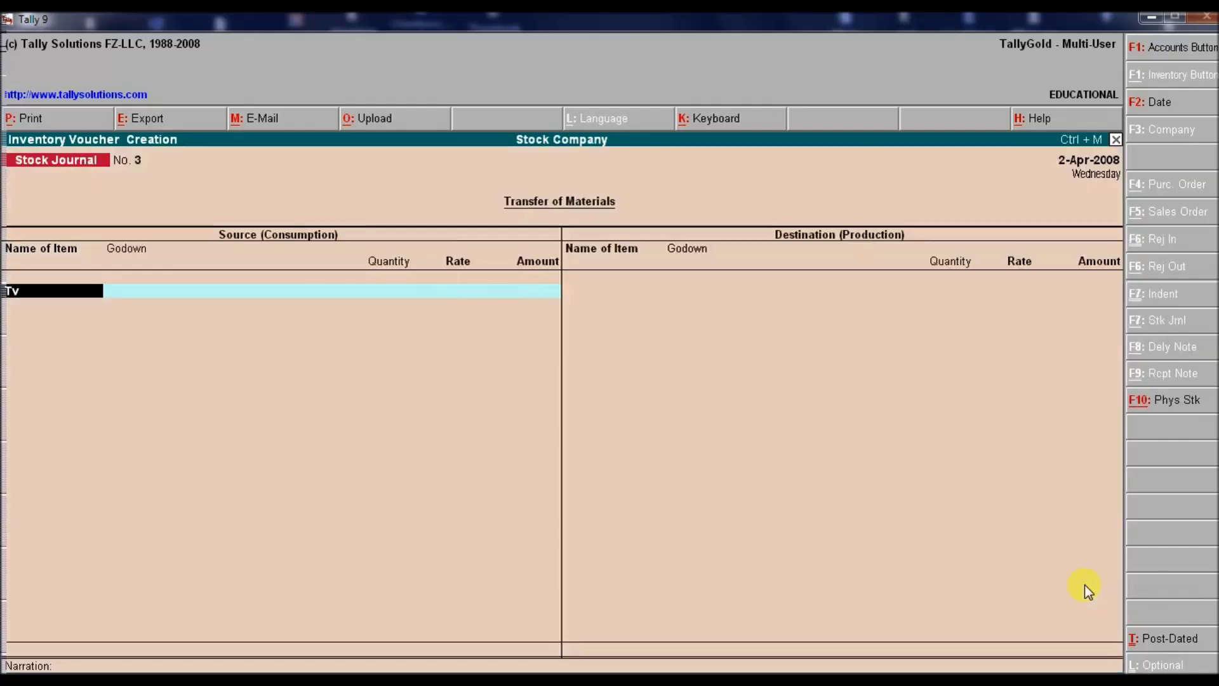
{"action": "key", "text": "Return"}
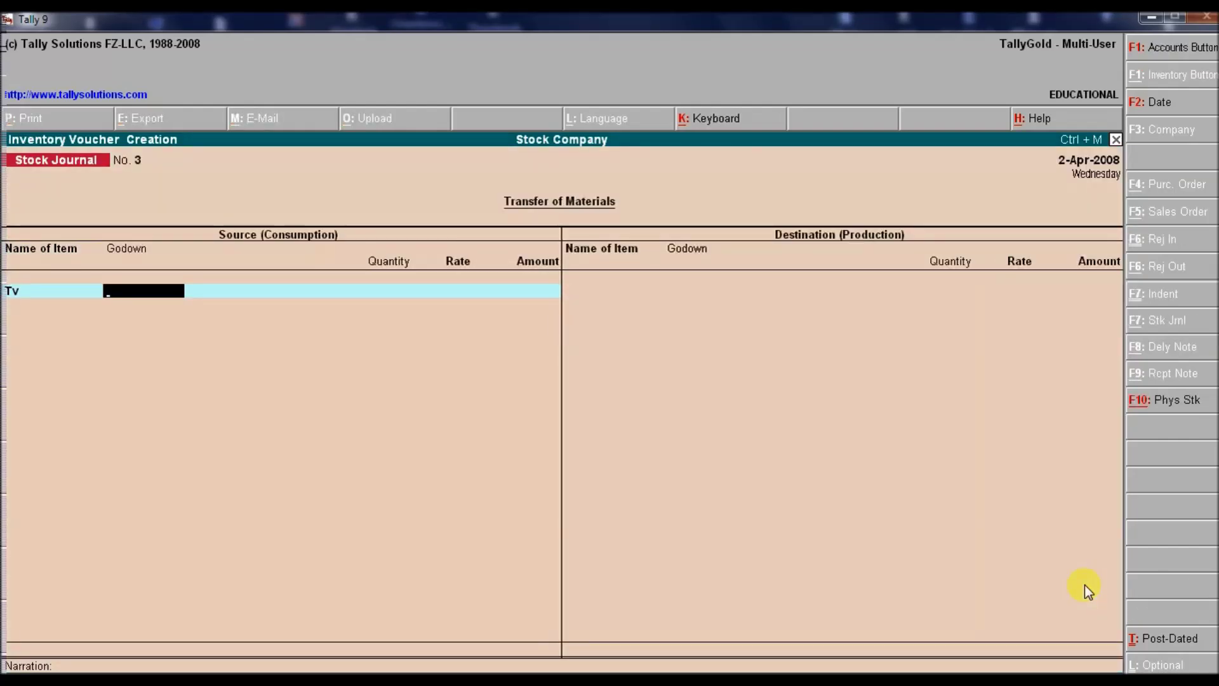
{"action": "type", "text": "y"}
{"action": "key", "text": "Return"}
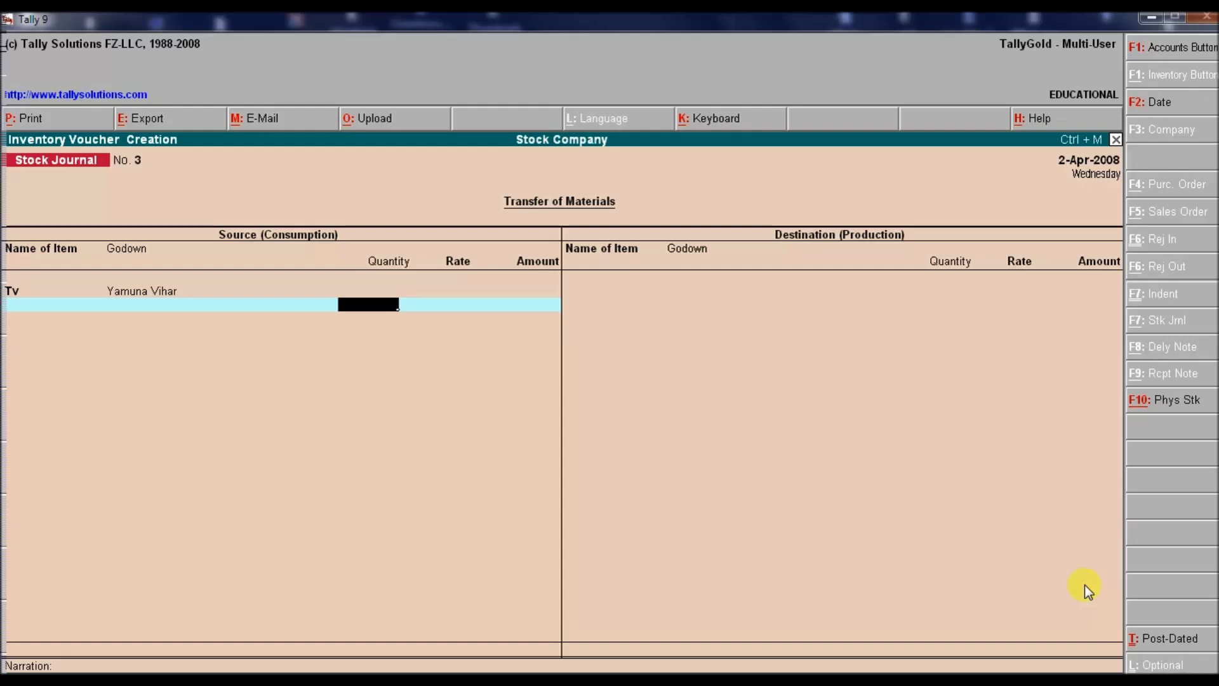
{"action": "type", "text": "10"}
{"action": "key", "text": "Return"}
{"action": "key", "text": "Return"}
{"action": "key", "text": "Return"}
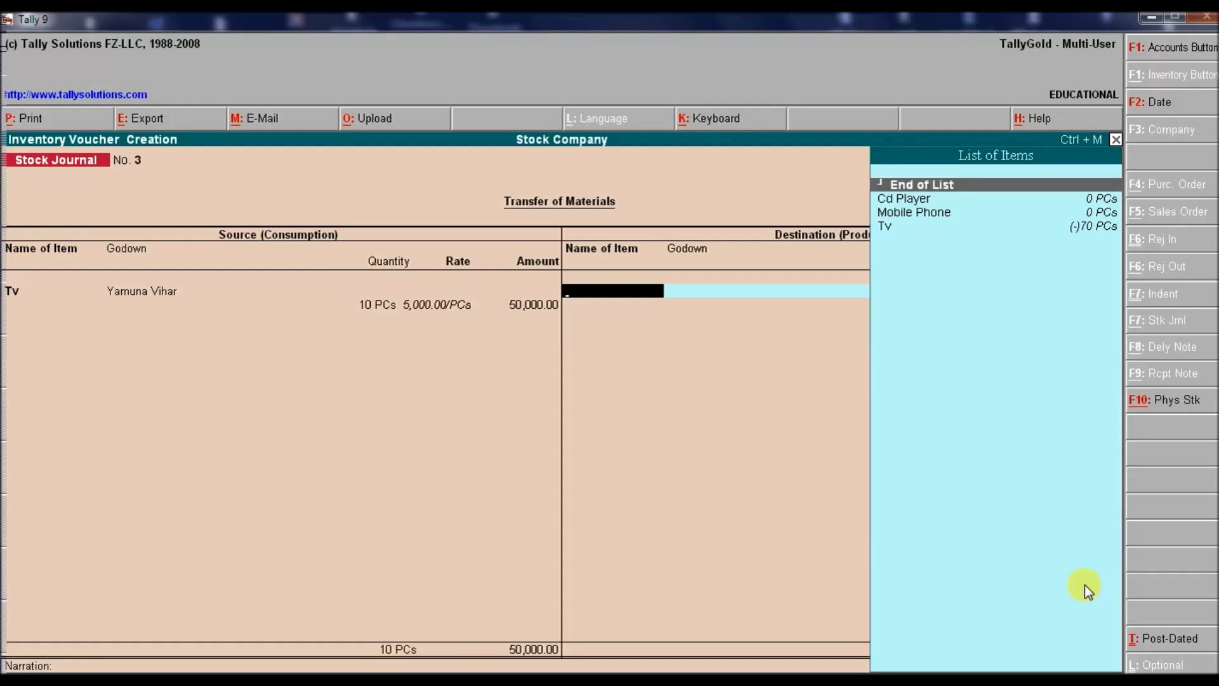
Set the stock journal's destination to 10 PCs of Tv in the Sonia Vihar godown at 5,000.00 per piece.
{"action": "key", "text": "Down"}
{"action": "key", "text": "Down"}
{"action": "key", "text": "Down"}
{"action": "key", "text": "Return"}
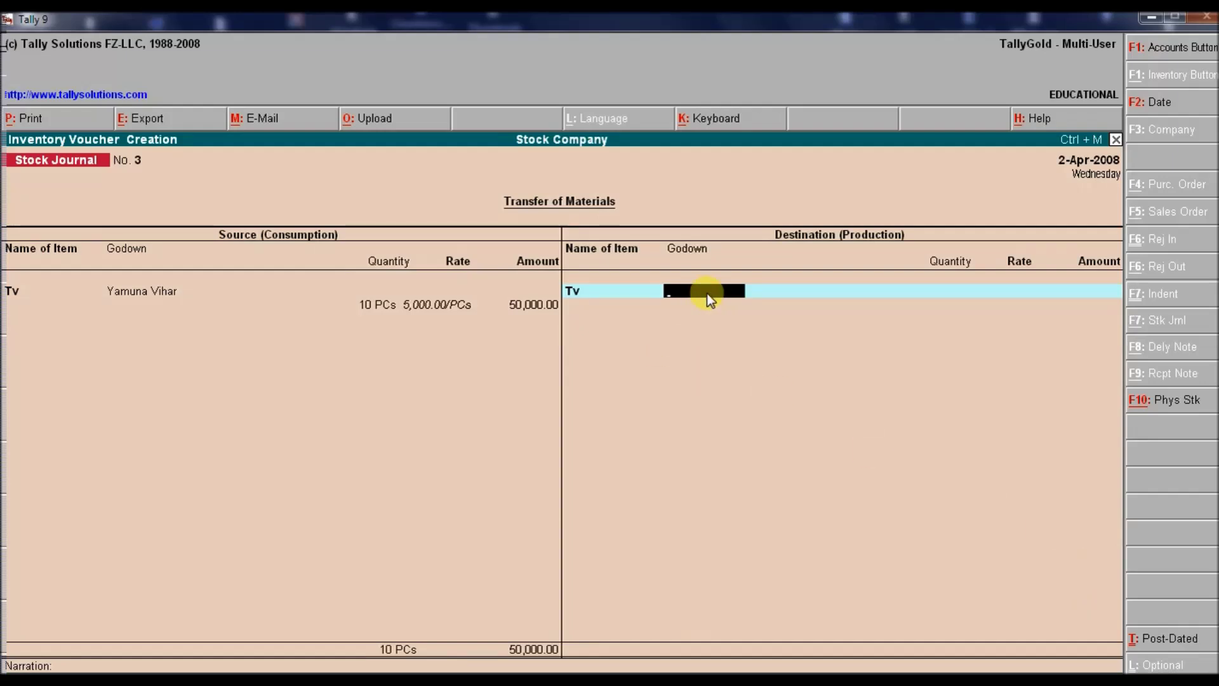
{"action": "type", "text": "Soni"}
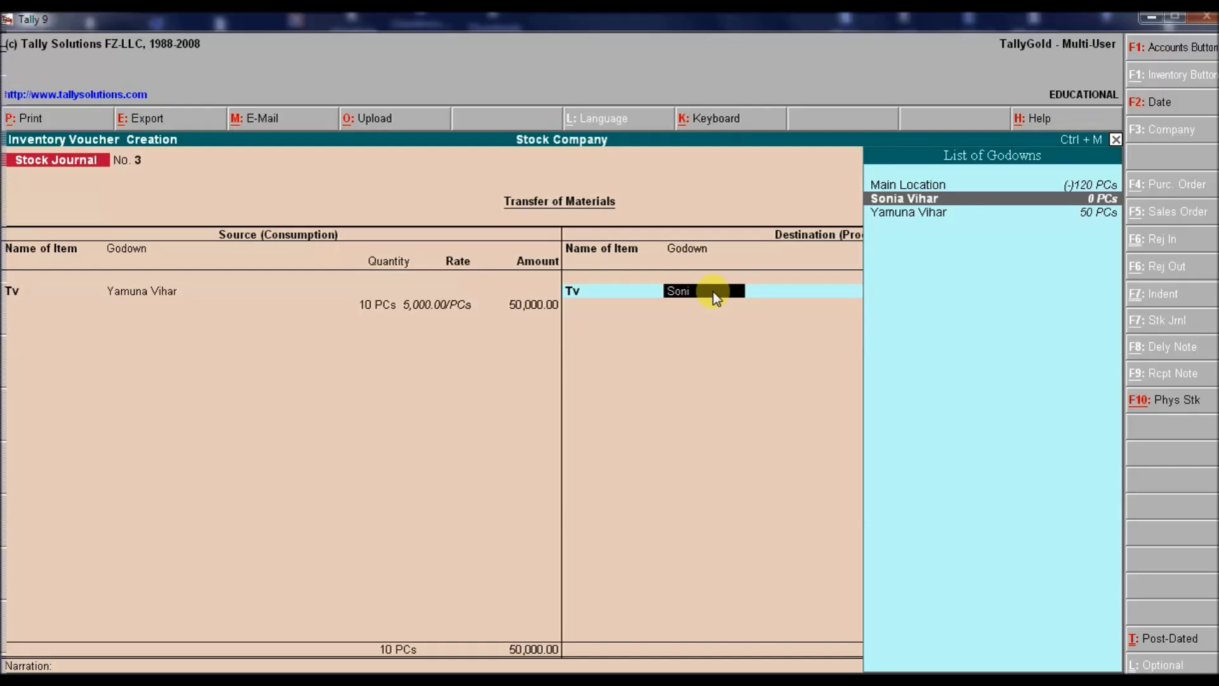
{"action": "key", "text": "Return"}
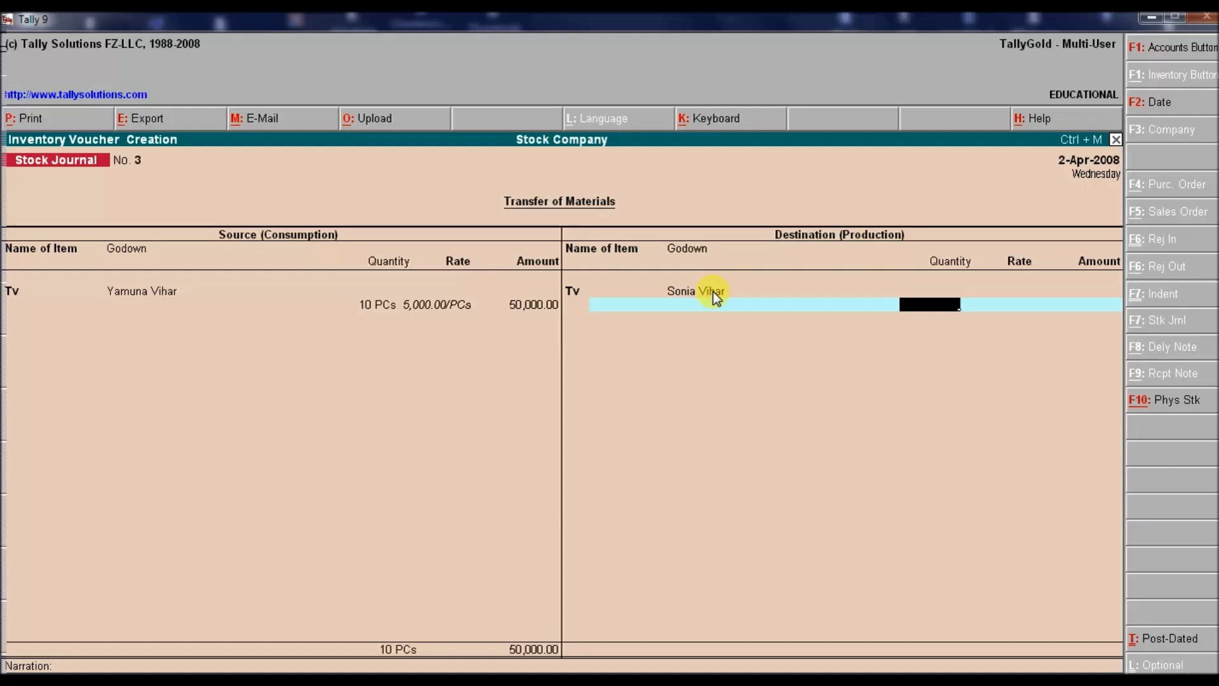
{"action": "type", "text": "10"}
{"action": "key", "text": "Return"}
{"action": "key", "text": "Return"}
{"action": "key", "text": "Return"}
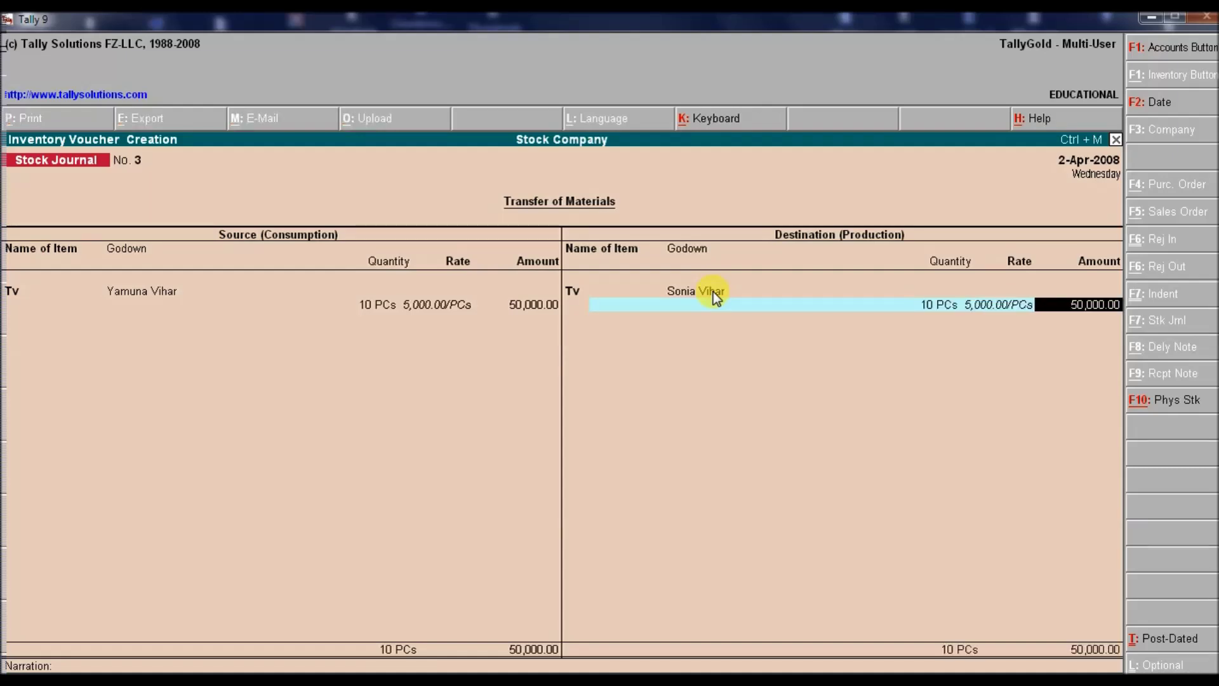
Finish the destination entry, leave the narration empty and save the stock journal voucher.
{"action": "key", "text": "Return"}
{"action": "key", "text": "Return"}
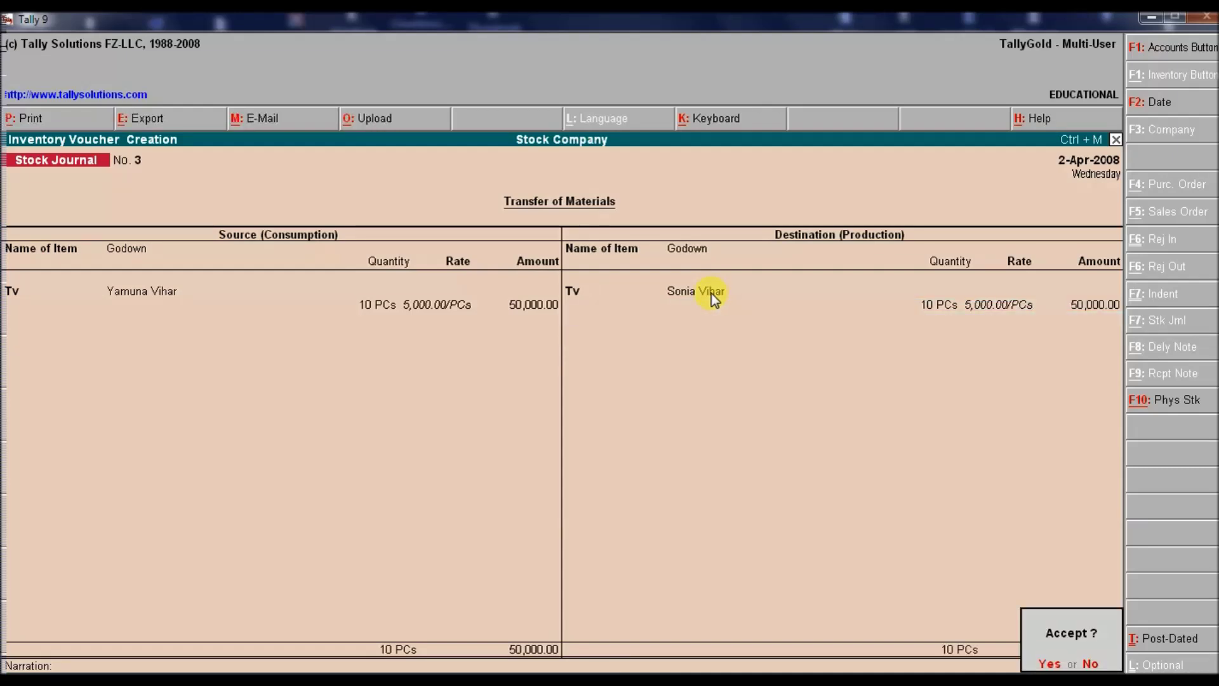
{"action": "key", "text": "Return"}
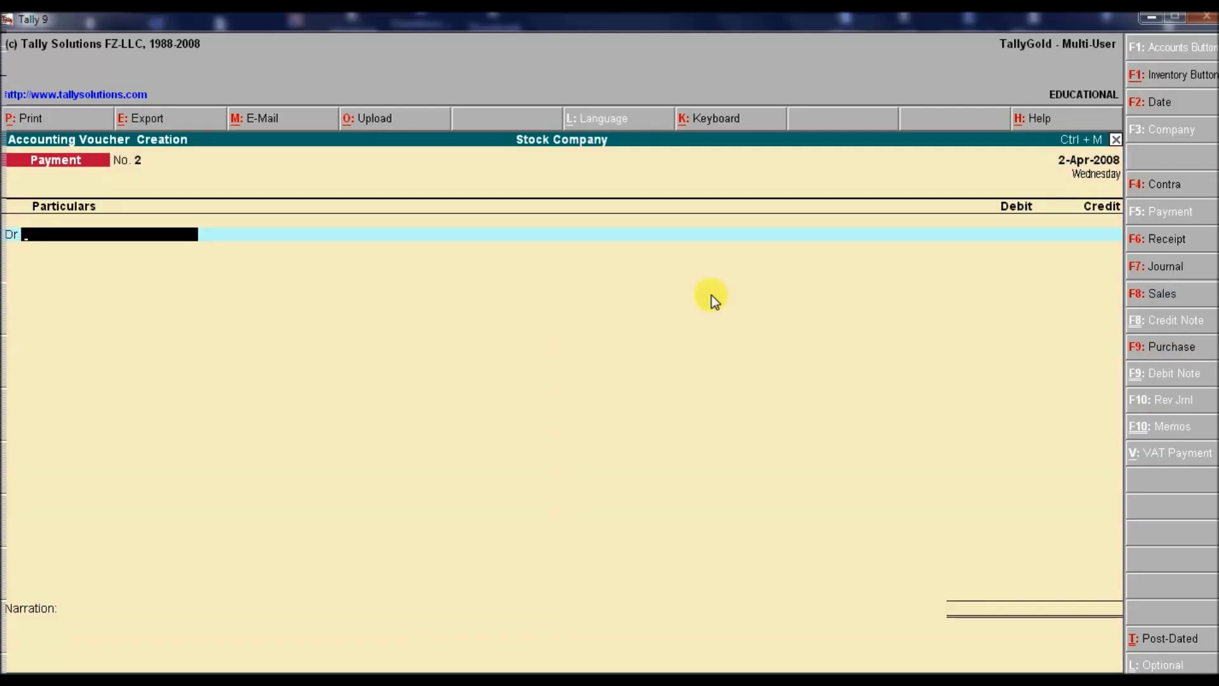
Start another sales voucher with Cash as the party account, price level Not Applicable and Sales A/c as the sales ledger.
{"action": "key", "text": "F8"}
{"action": "key", "text": "Return"}
{"action": "type", "text": "Cas"}
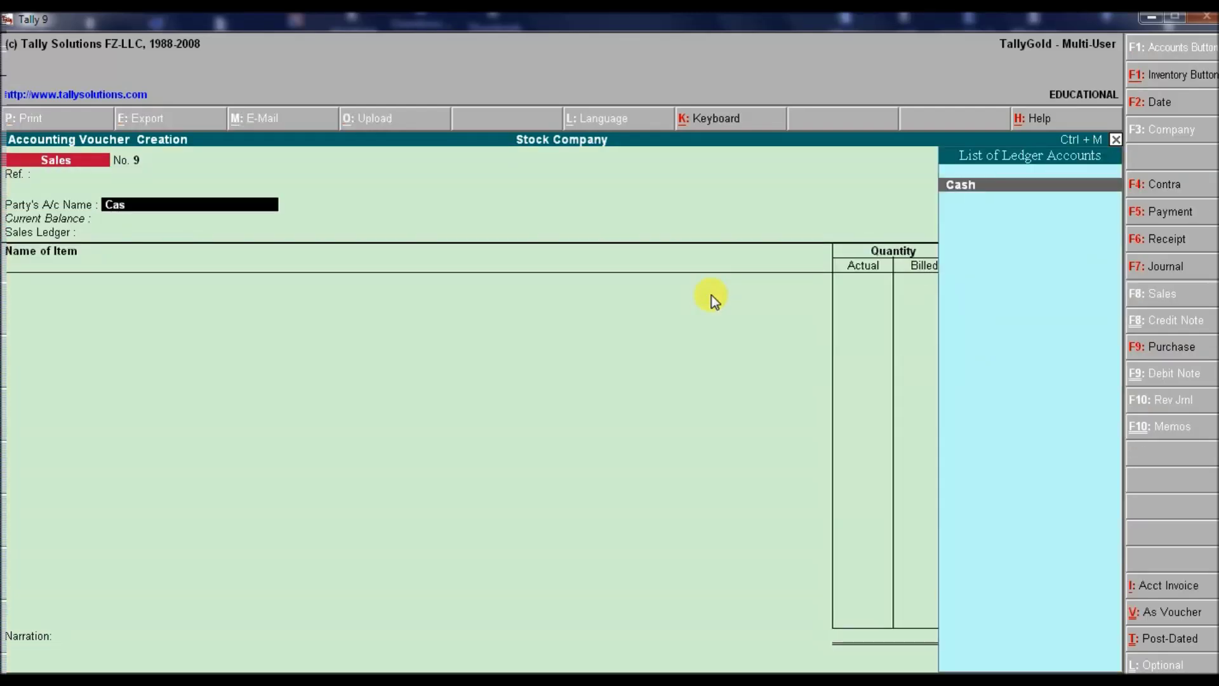
{"action": "key", "text": "Return"}
{"action": "key", "text": "ctrl+a"}
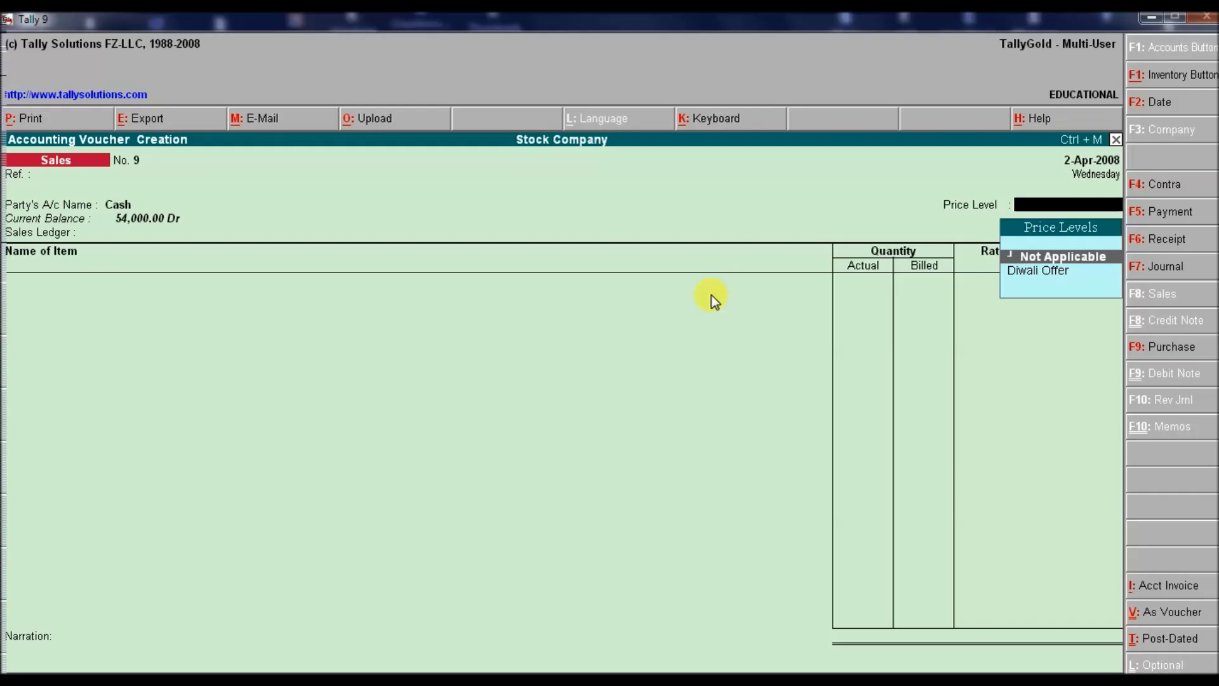
{"action": "key", "text": "Return"}
{"action": "key", "text": "Return"}
Add the item Tv to the sales voucher and choose Sonia Vihar as the godown in its item allocations.
{"action": "type", "text": "Tv"}
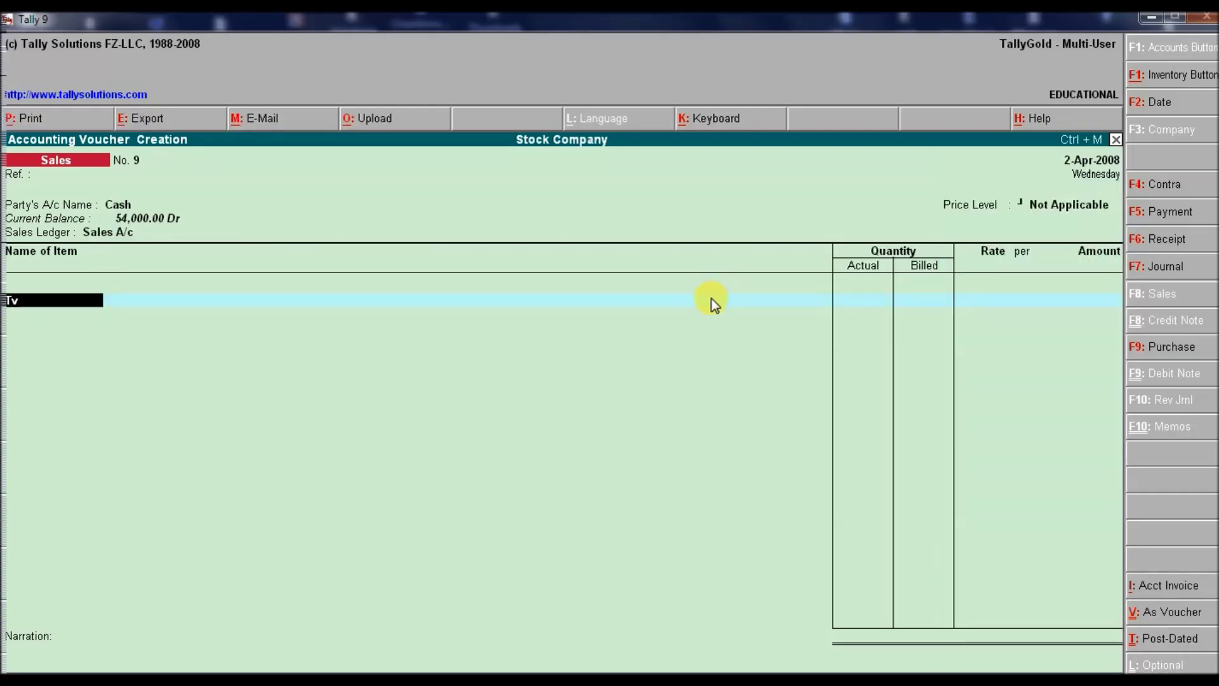
{"action": "key", "text": "Return"}
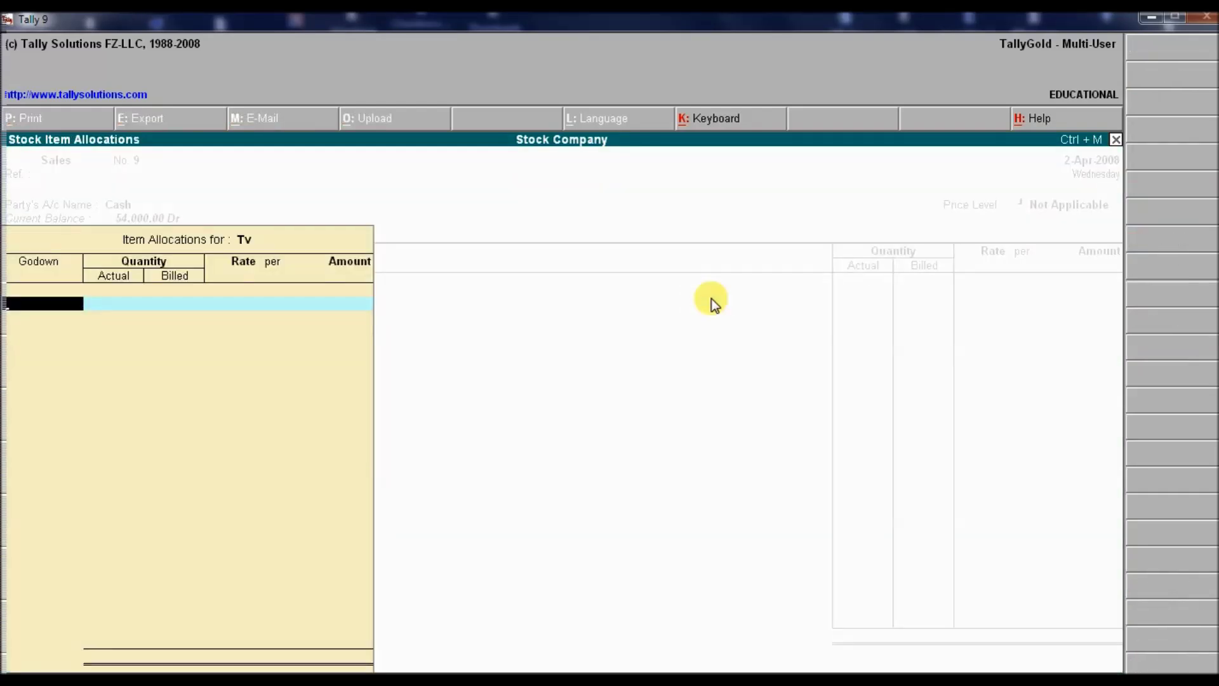
{"action": "type", "text": "S"}
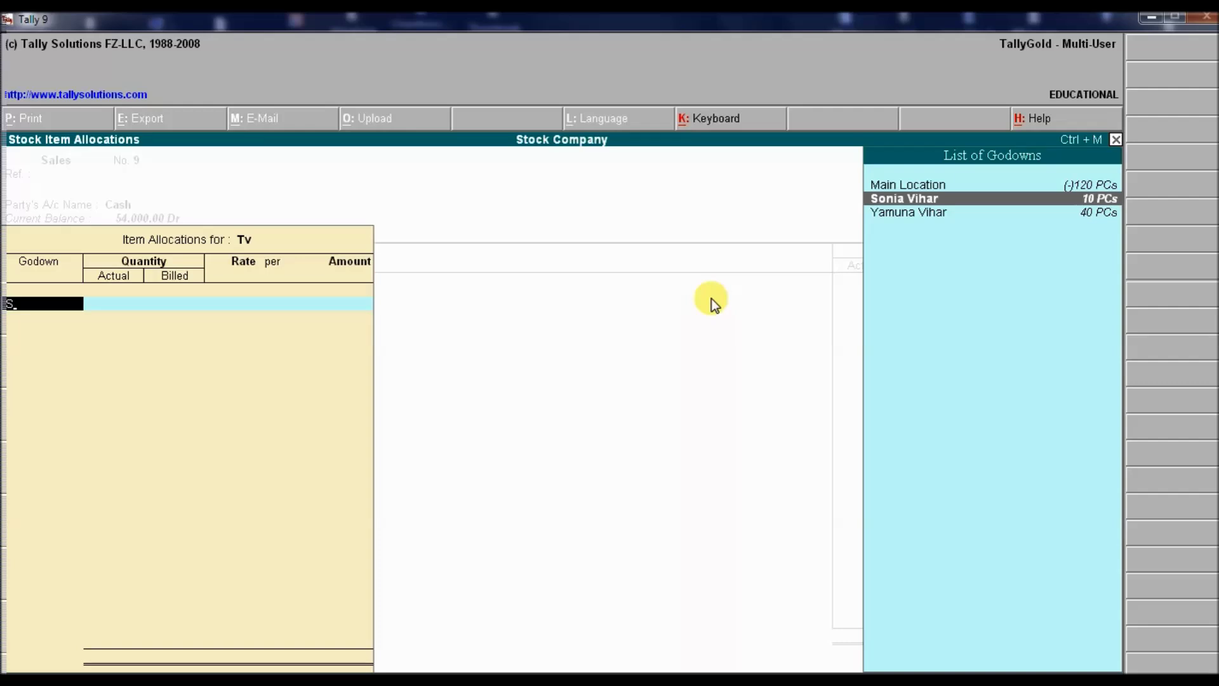